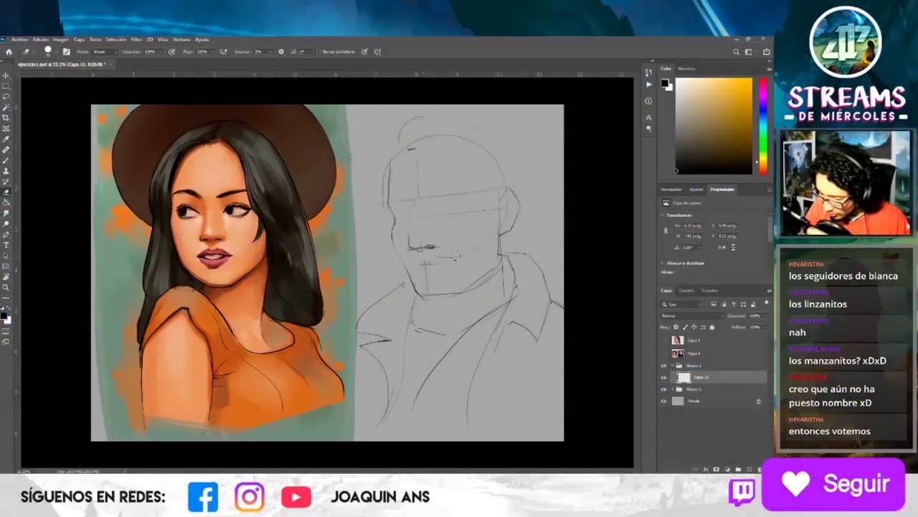
# Focus the editor window to view the girl's eyes closed with Eye L Open at 0.
pyautogui.press('b')
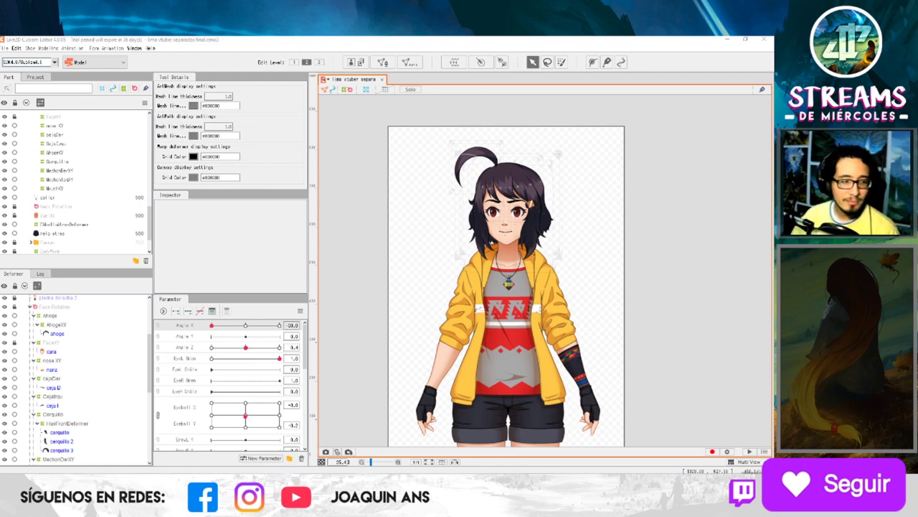
pyautogui.click(684, 235)
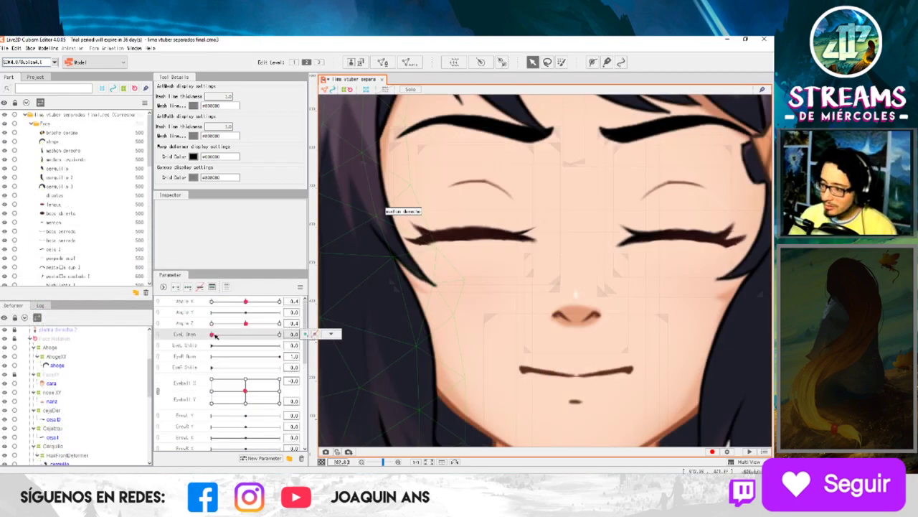
# Select the PESTAÑA SUPD upper eyelash mesh and toggle its visibility off and back on.
pyautogui.moveTo(277, 335)
pyautogui.mouseDown()
pyautogui.moveTo(221, 335)
pyautogui.moveTo(281, 335)
pyautogui.mouseUp()
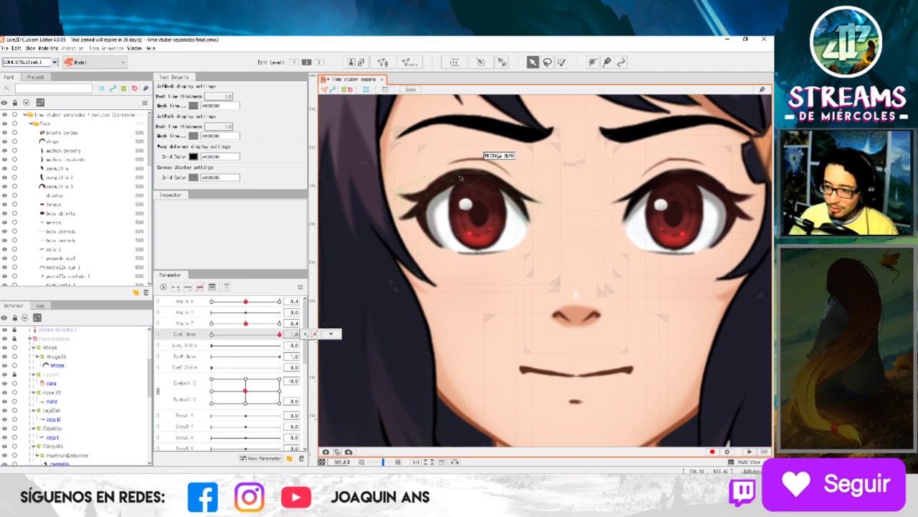
pyautogui.click(462, 178)
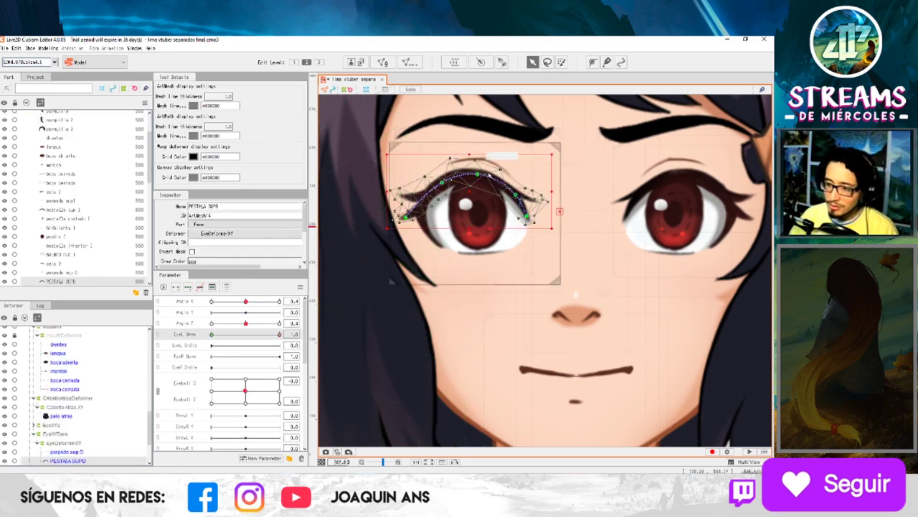
pyautogui.scroll(-3, 89, 407)
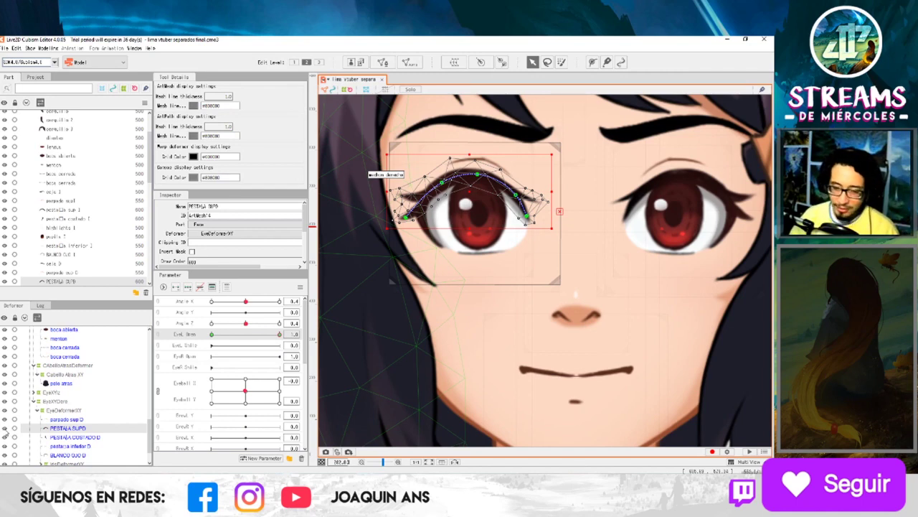
pyautogui.click(6, 428)
pyautogui.click(6, 429)
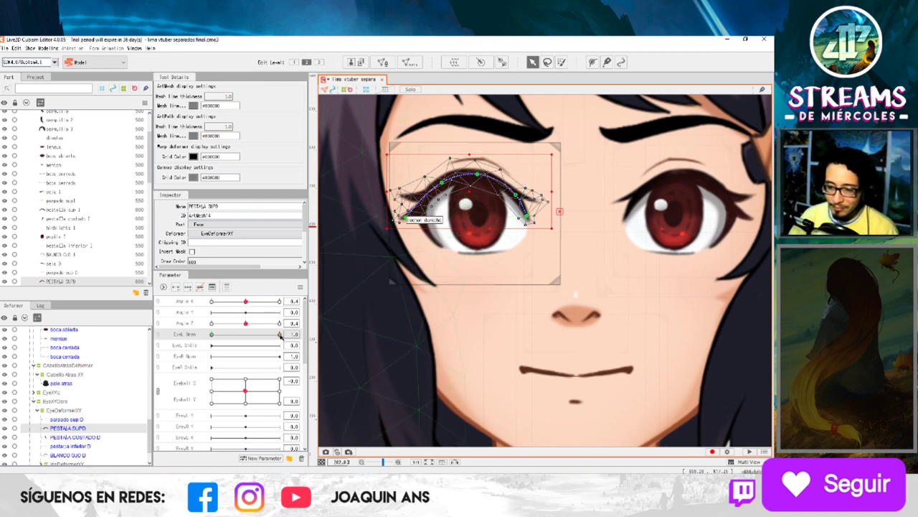
# Scrub Eye L Open between 0 and 1 to watch the lash flatten and return, then zoom out.
pyautogui.moveTo(280, 335); pyautogui.dragTo(211, 334)
pyautogui.moveTo(239, 335)
pyautogui.mouseDown()
pyautogui.moveTo(203, 334)
pyautogui.moveTo(301, 333)
pyautogui.moveTo(206, 337)
pyautogui.moveTo(280, 334)
pyautogui.mouseUp()
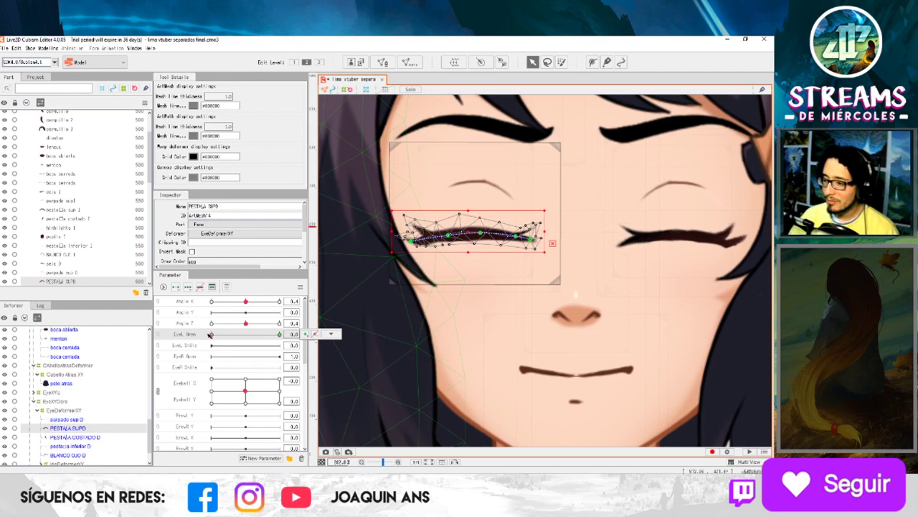
pyautogui.scroll(-3, 611, 292)
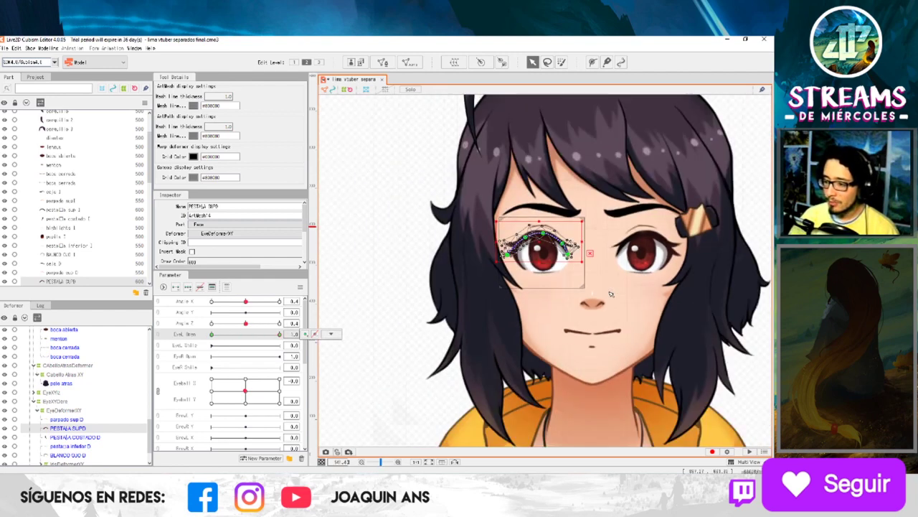
pyautogui.scroll(-2, 646, 280)
pyautogui.scroll(-2, 712, 253)
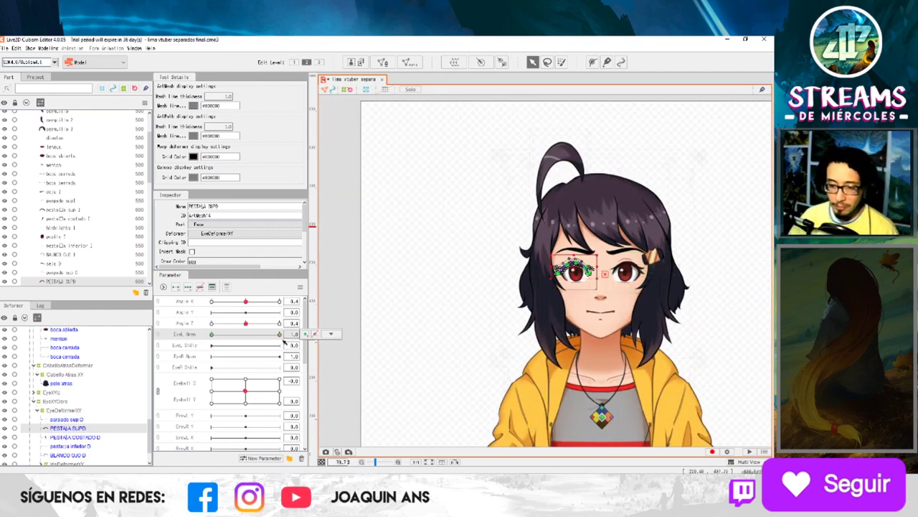
# Tilt the head through the Angle Z range and clear the eyelash mesh selection.
pyautogui.moveTo(246, 324)
pyautogui.mouseDown()
pyautogui.moveTo(279, 322)
pyautogui.moveTo(211, 323)
pyautogui.moveTo(246, 325)
pyautogui.mouseUp()
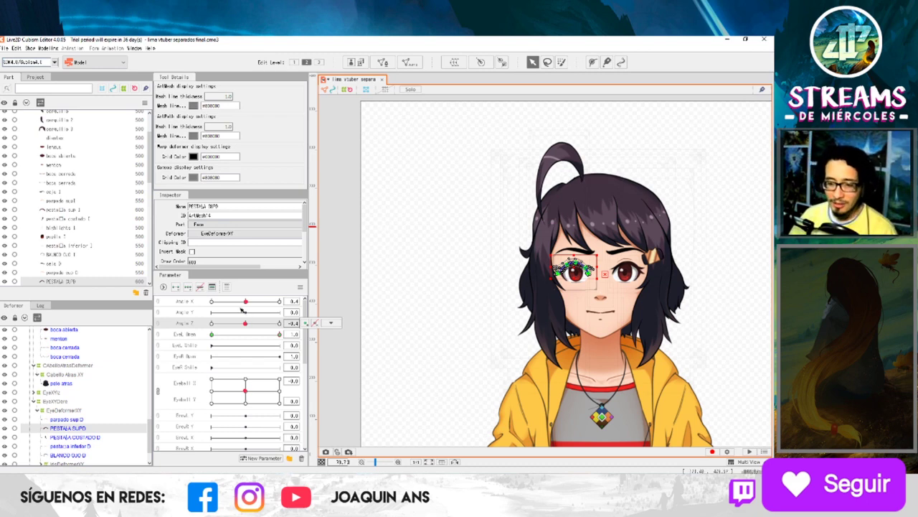
pyautogui.click(402, 296)
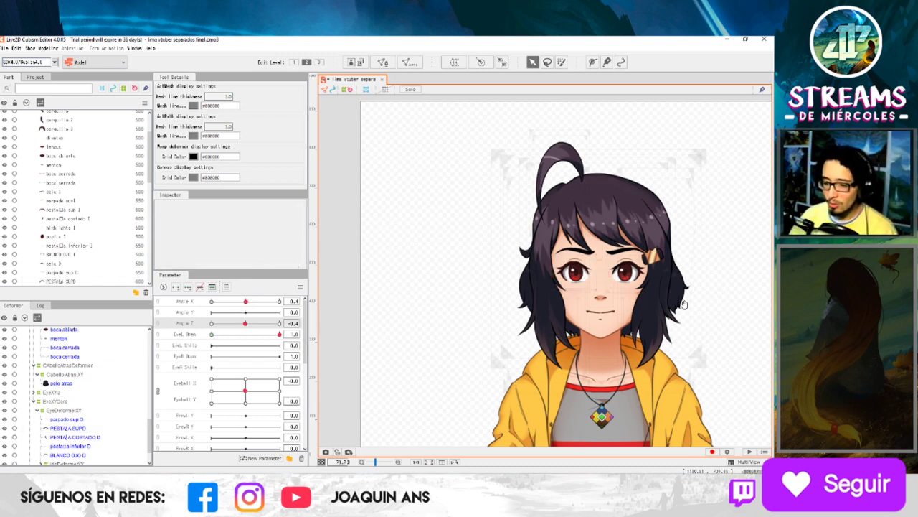
pyautogui.moveTo(685, 318)
pyautogui.mouseDown()
pyautogui.moveTo(601, 266)
pyautogui.moveTo(598, 287)
pyautogui.mouseUp()
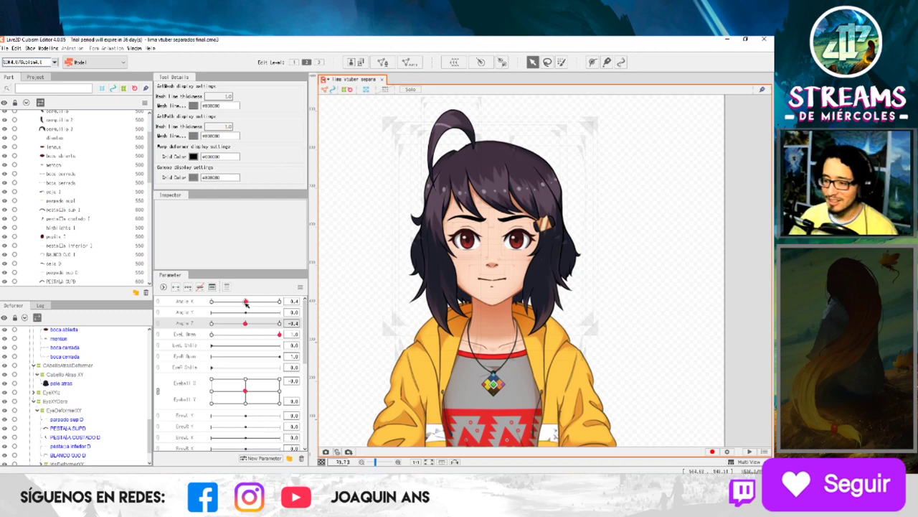
# Turn the head fully left and right across Angle X -30 to 30, then dismiss the key popup.
pyautogui.moveTo(246, 302)
pyautogui.mouseDown()
pyautogui.moveTo(267, 302)
pyautogui.moveTo(199, 307)
pyautogui.moveTo(241, 301)
pyautogui.mouseUp()
pyautogui.click(331, 300)
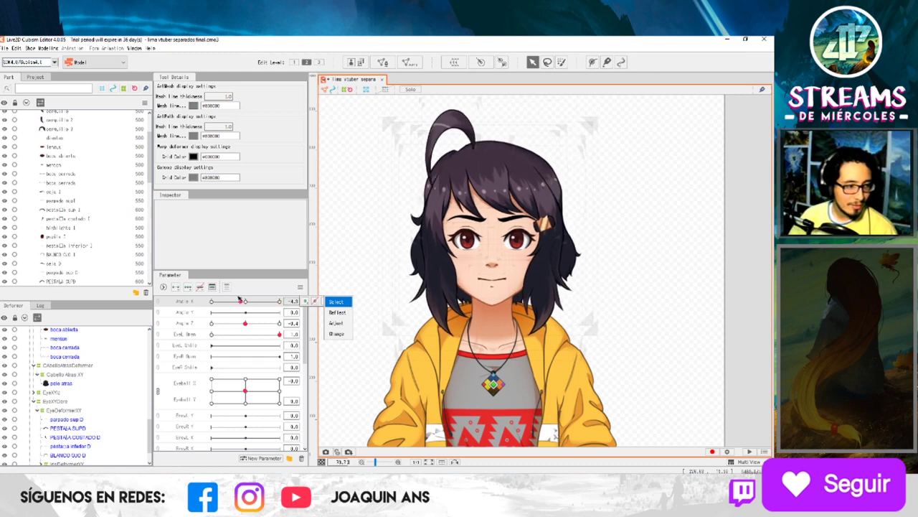
pyautogui.moveTo(240, 300)
pyautogui.mouseDown()
pyautogui.moveTo(275, 298)
pyautogui.moveTo(244, 296)
pyautogui.mouseUp()
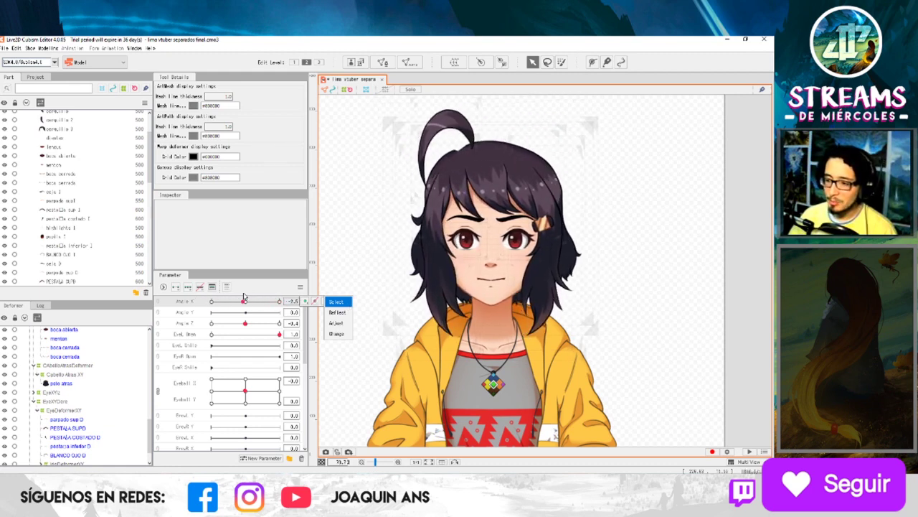
pyautogui.moveTo(244, 296)
pyautogui.mouseDown()
pyautogui.moveTo(201, 296)
pyautogui.moveTo(227, 293)
pyautogui.mouseUp()
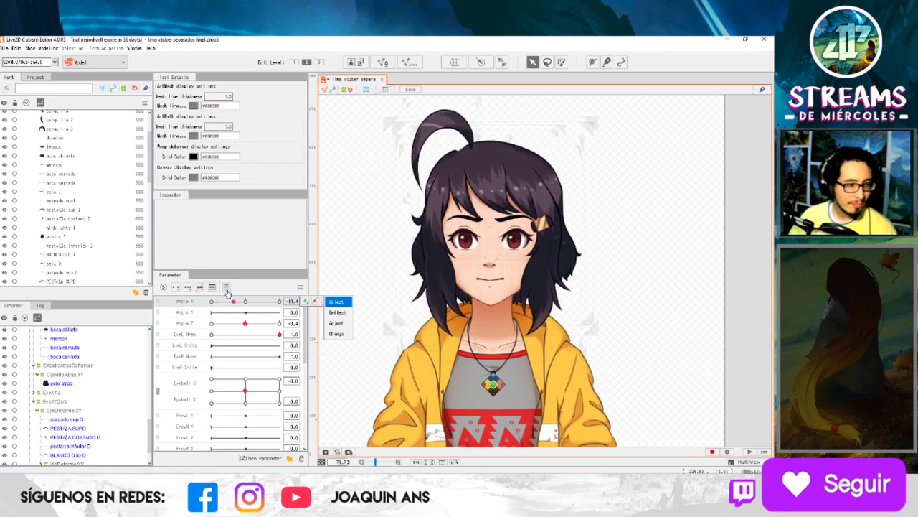
pyautogui.moveTo(227, 293)
pyautogui.mouseDown()
pyautogui.moveTo(294, 294)
pyautogui.moveTo(201, 296)
pyautogui.mouseUp()
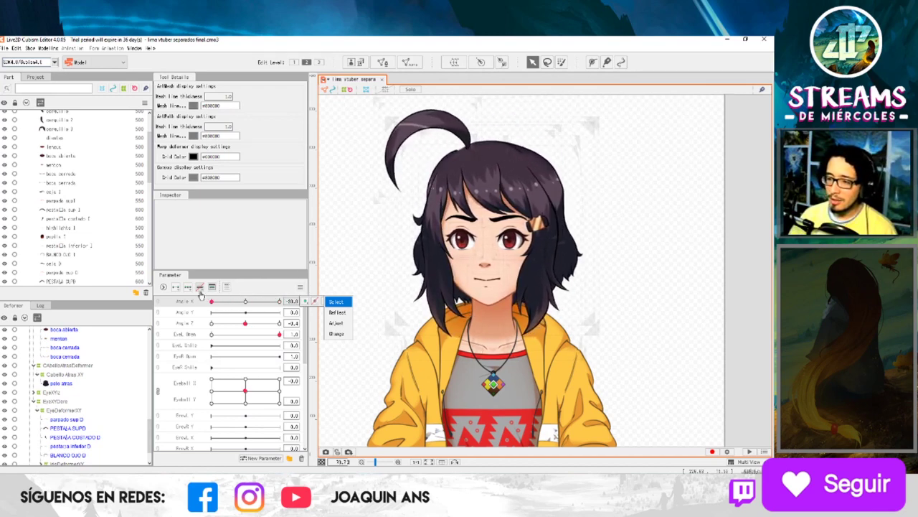
pyautogui.click(667, 223)
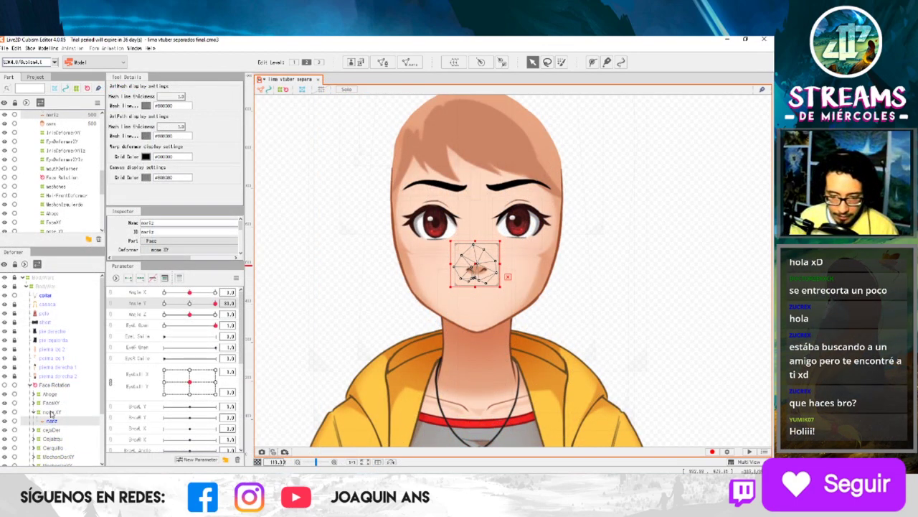
# Select the nose XY warp deformer, nudge it up, and bring Angle Y back to level.
pyautogui.click(51, 411)
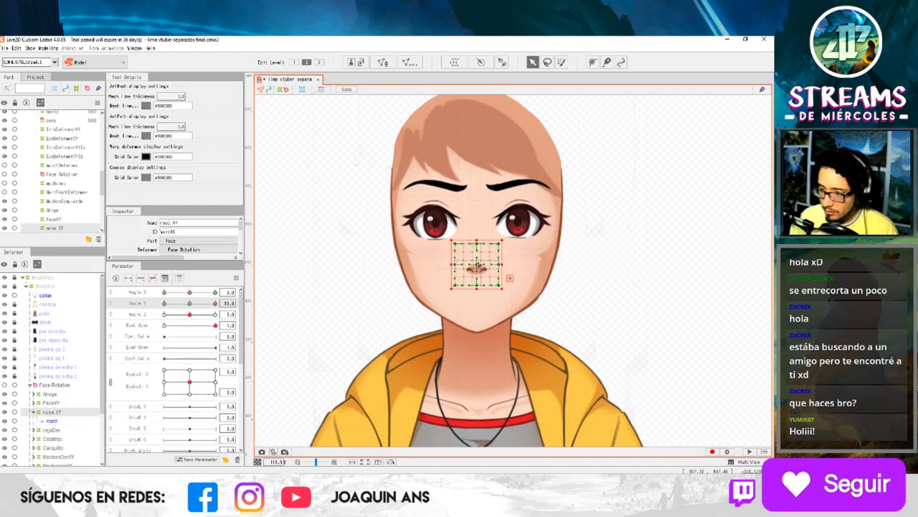
pyautogui.moveTo(478, 265); pyautogui.dragTo(478, 257)
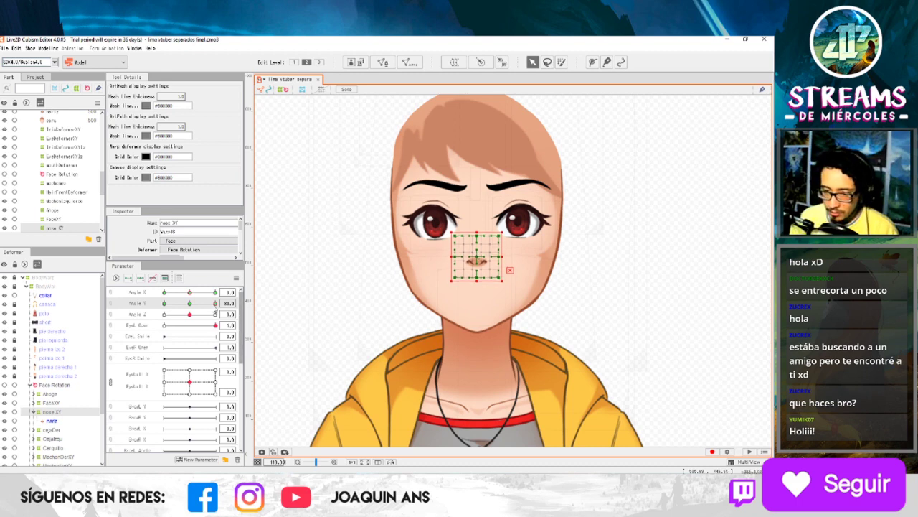
pyautogui.moveTo(206, 306)
pyautogui.mouseDown()
pyautogui.moveTo(192, 304)
pyautogui.moveTo(223, 303)
pyautogui.mouseUp()
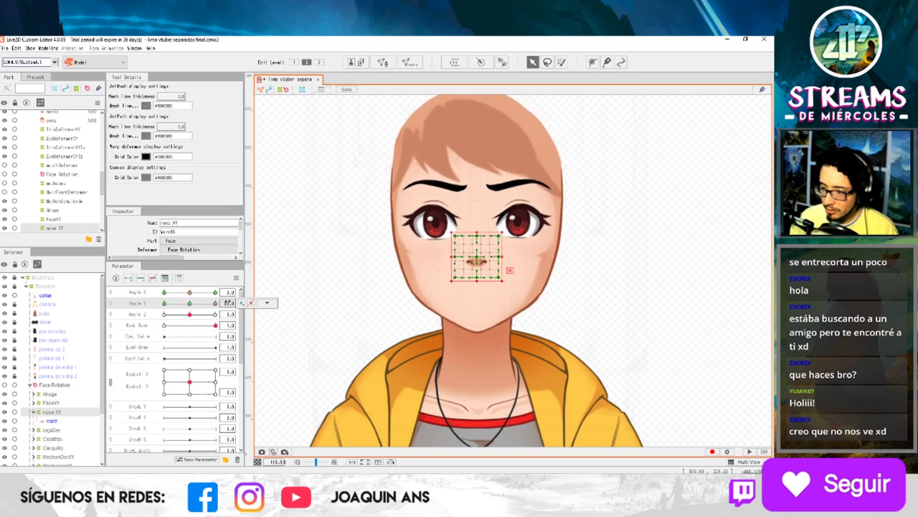
pyautogui.scroll(5, 551, 276)
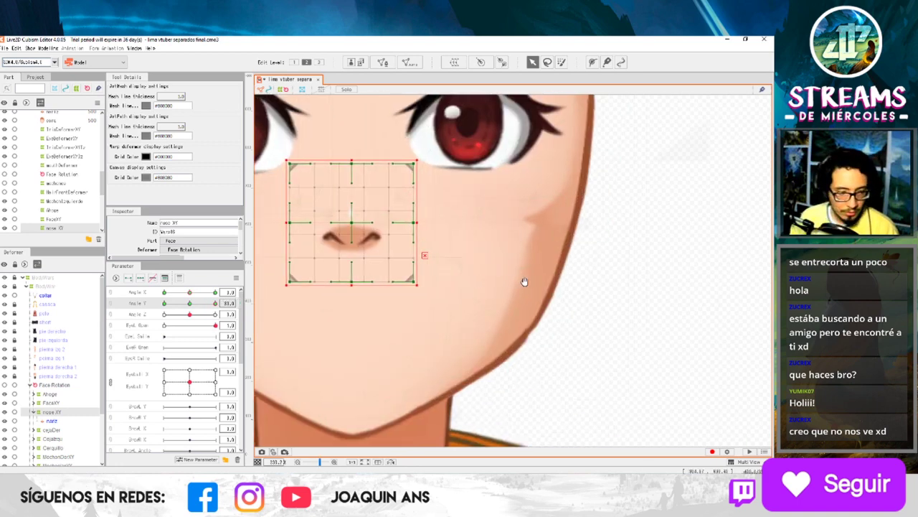
pyautogui.moveTo(524, 282); pyautogui.dragTo(538, 283)
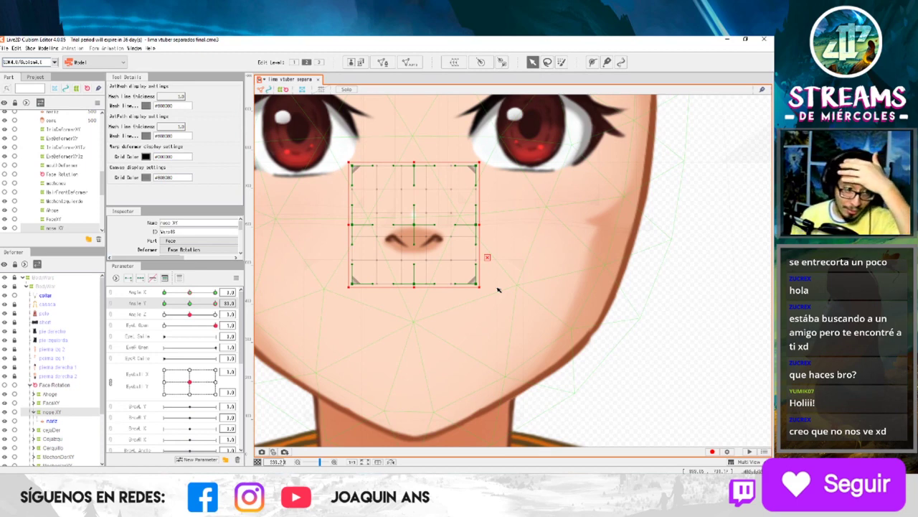
pyautogui.click(486, 262)
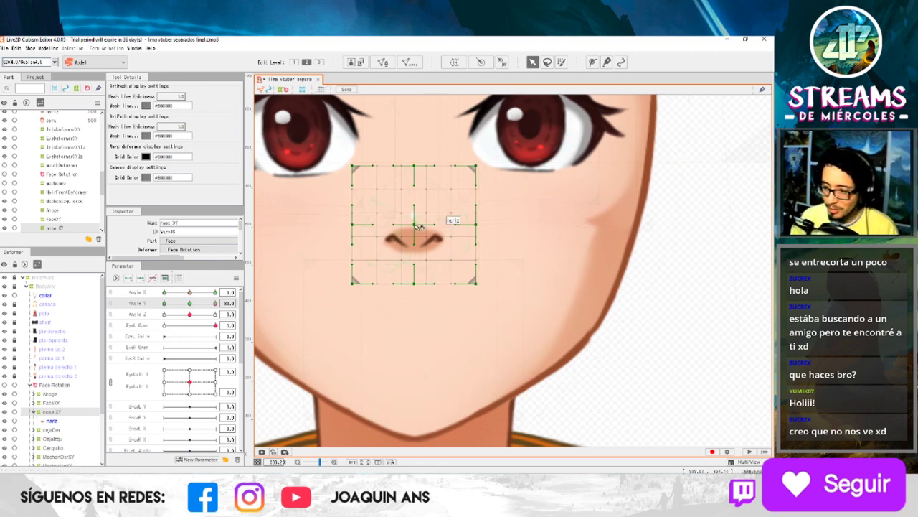
# Pull the nose grid's bottom corners down and its top edge up, then tilt toward Angle Y -30.
pyautogui.moveTo(414, 225); pyautogui.dragTo(421, 216)
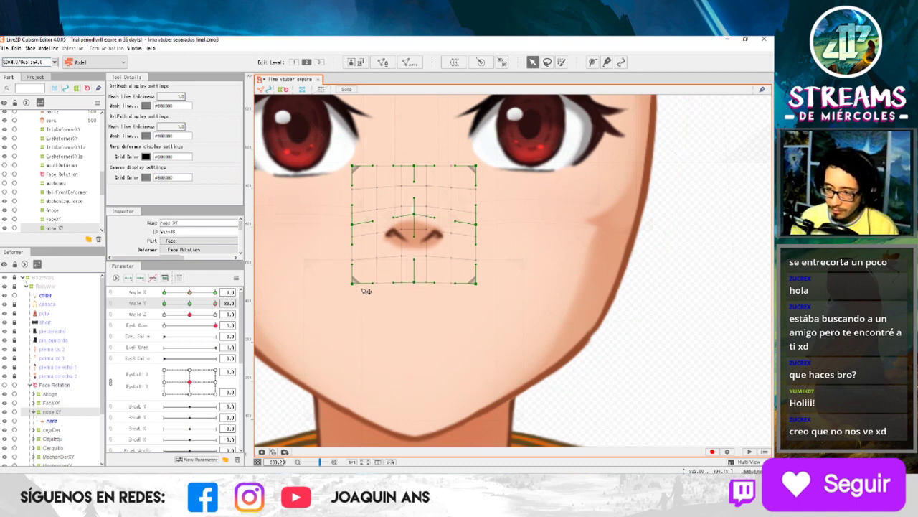
pyautogui.moveTo(357, 287); pyautogui.dragTo(352, 291)
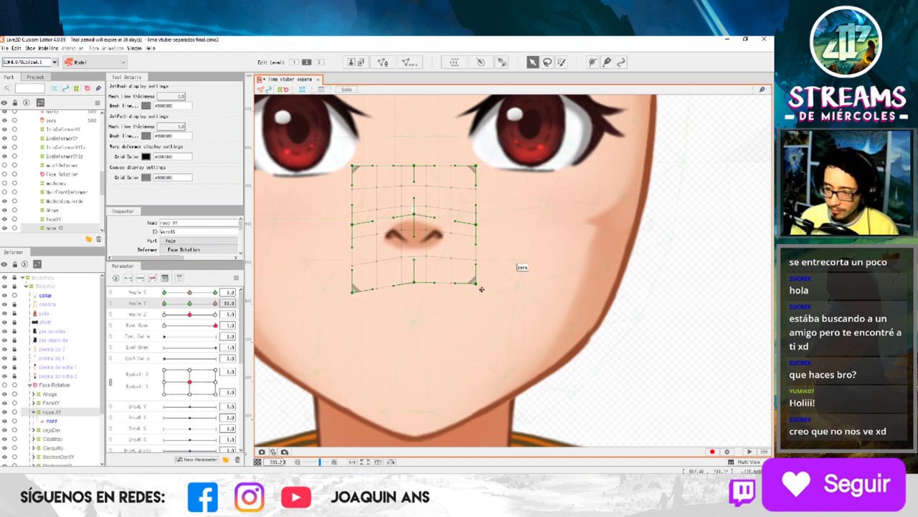
pyautogui.moveTo(475, 282); pyautogui.dragTo(475, 291)
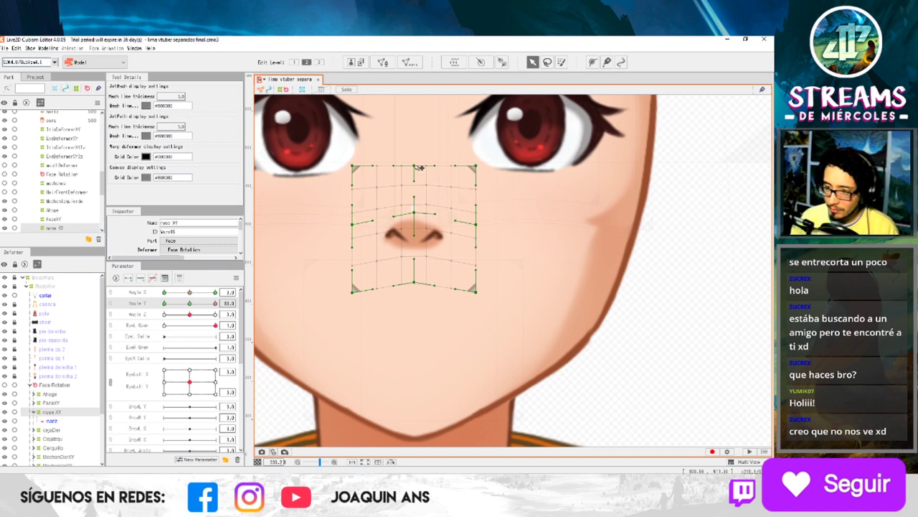
pyautogui.moveTo(414, 166); pyautogui.dragTo(414, 159)
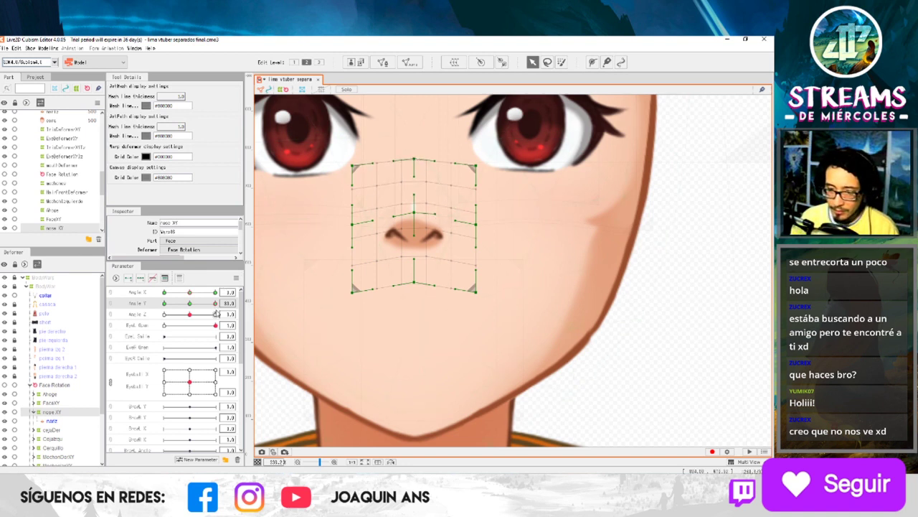
pyautogui.moveTo(216, 304)
pyautogui.mouseDown()
pyautogui.moveTo(120, 318)
pyautogui.moveTo(240, 304)
pyautogui.moveTo(115, 311)
pyautogui.mouseUp()
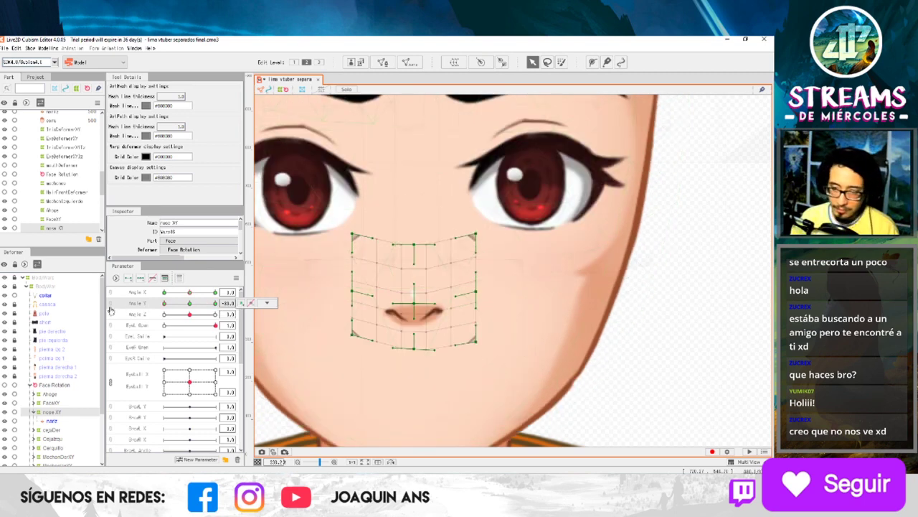
pyautogui.click(710, 347)
pyautogui.scroll(-3, 710, 348)
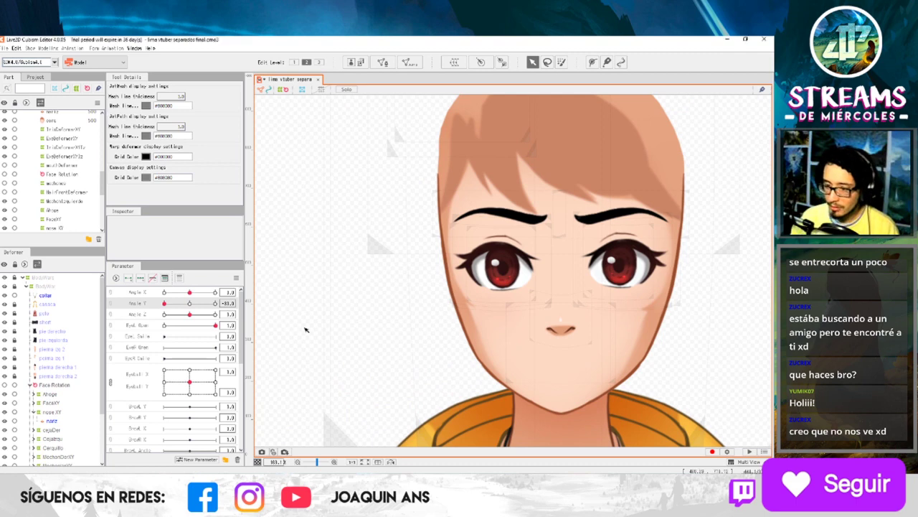
# Sweep Angle Y from -30 to +30 and open the Angle Y key options popup.
pyautogui.scroll(-3, 305, 326)
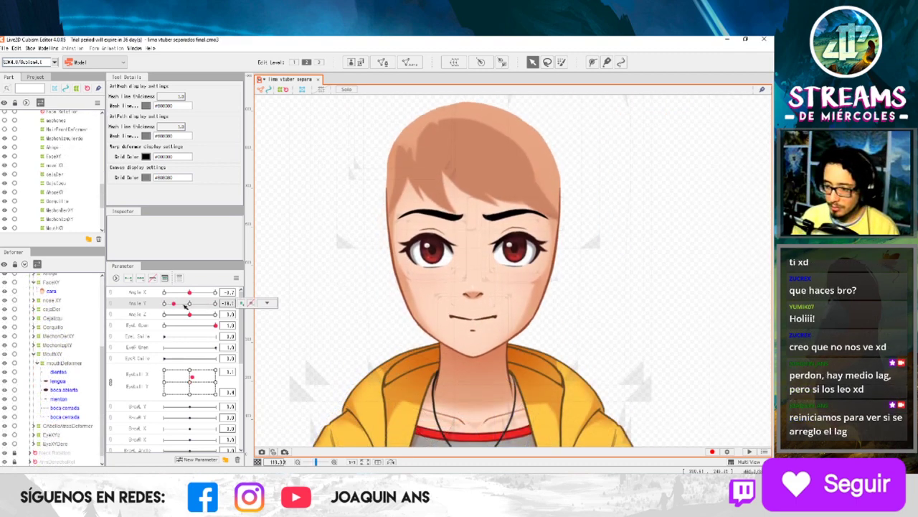
pyautogui.moveTo(185, 305)
pyautogui.mouseDown()
pyautogui.moveTo(151, 310)
pyautogui.moveTo(222, 305)
pyautogui.moveTo(191, 307)
pyautogui.mouseUp()
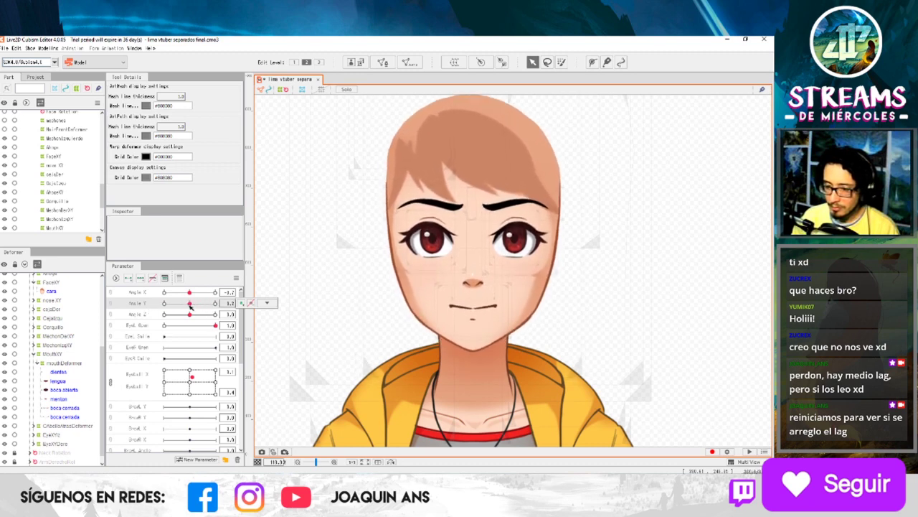
pyautogui.moveTo(191, 307)
pyautogui.mouseDown()
pyautogui.moveTo(228, 303)
pyautogui.moveTo(190, 305)
pyautogui.mouseUp()
pyautogui.click(267, 302)
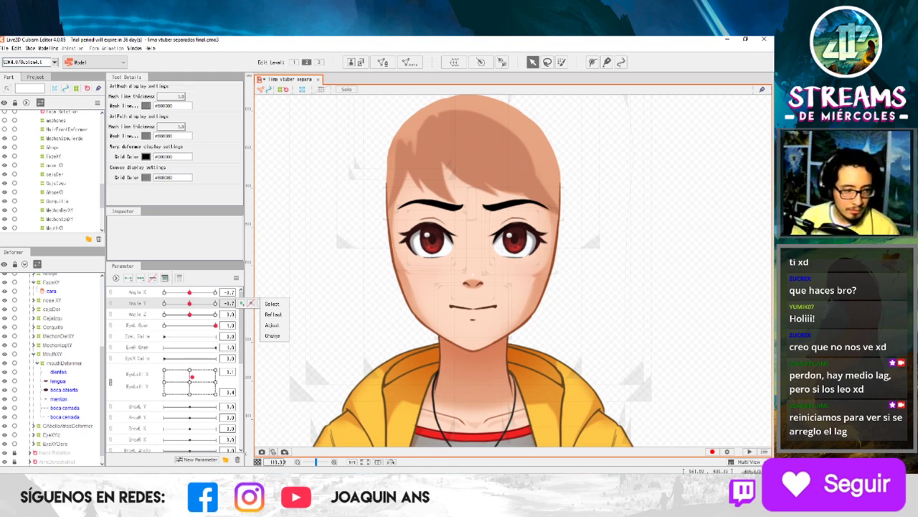
pyautogui.scroll(4, 76, 355)
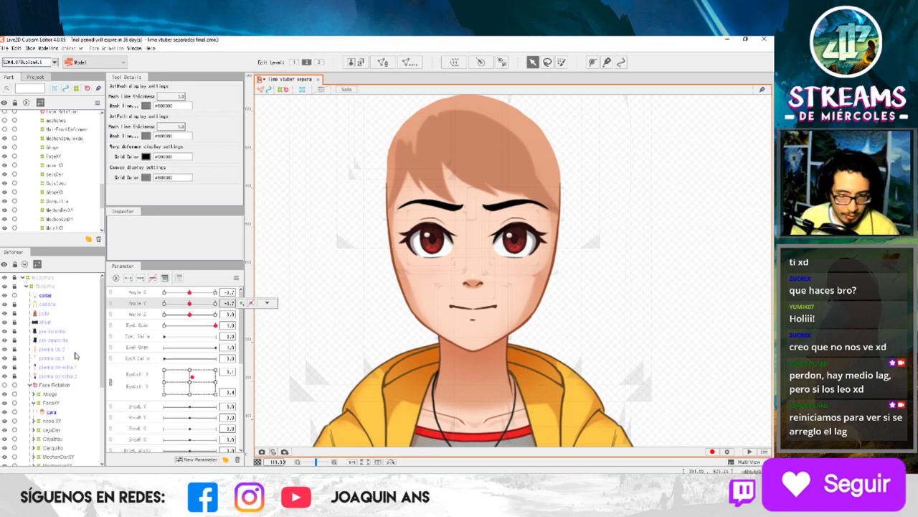
pyautogui.scroll(-5, 71, 348)
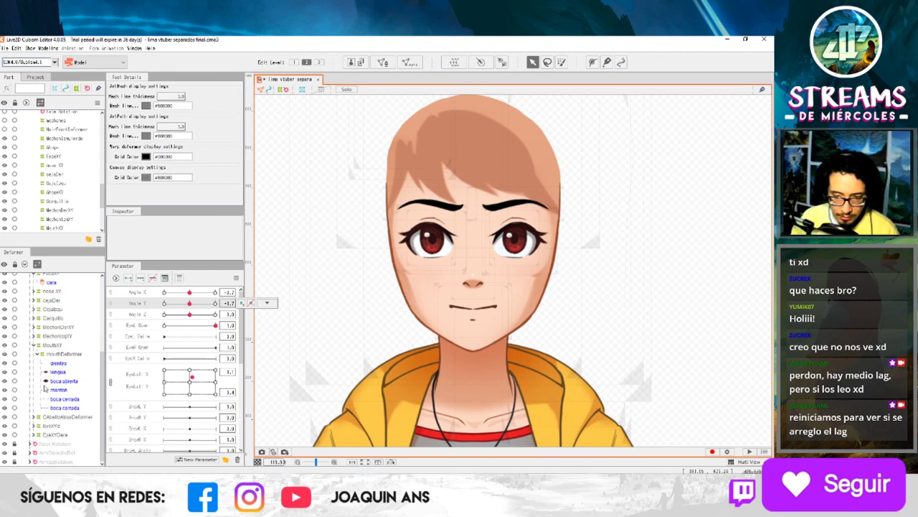
# Expand MechonDerXY, show the mechon derecho hair lock, test a downward tilt, then hide it again.
pyautogui.scroll(3, 44, 388)
pyautogui.click(58, 392)
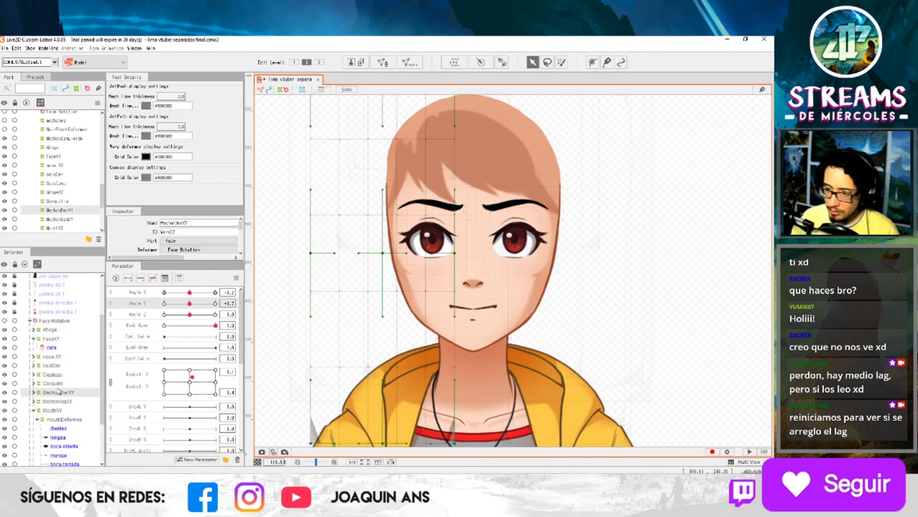
pyautogui.click(34, 393)
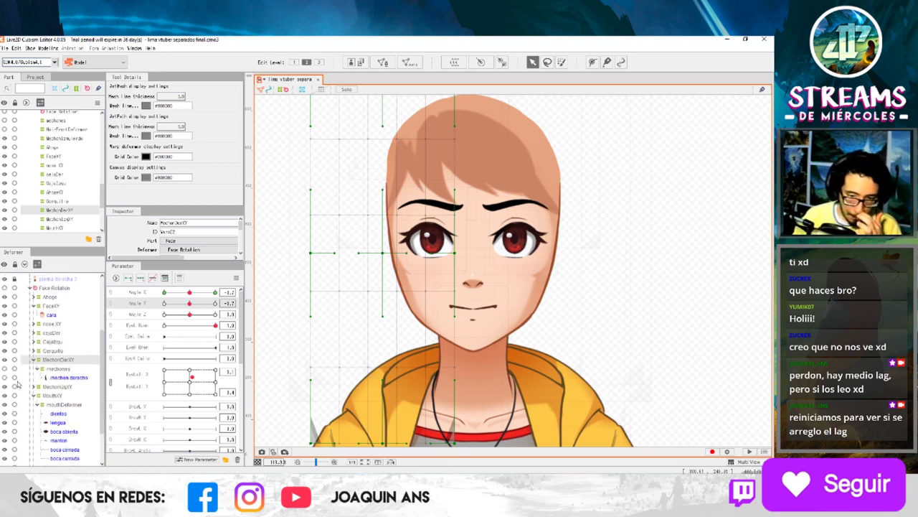
pyautogui.click(5, 377)
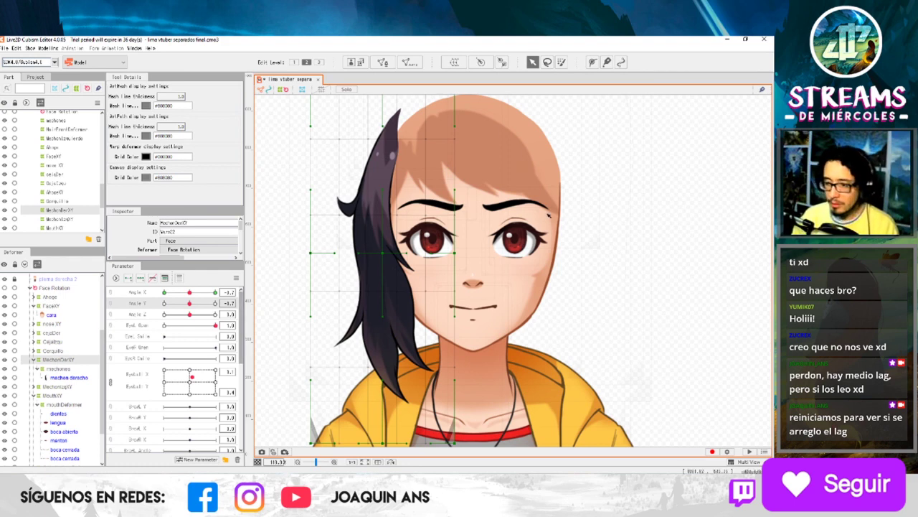
pyautogui.moveTo(189, 304); pyautogui.dragTo(143, 306)
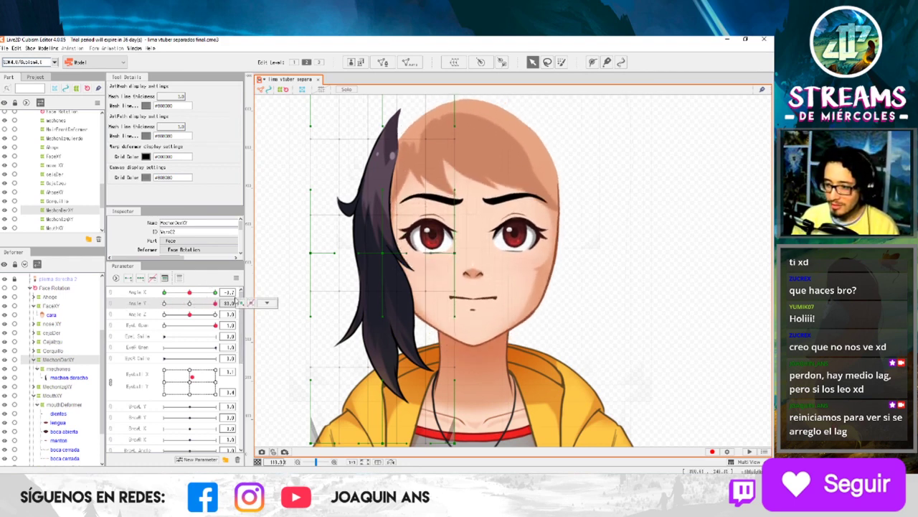
pyautogui.moveTo(141, 305); pyautogui.dragTo(189, 305)
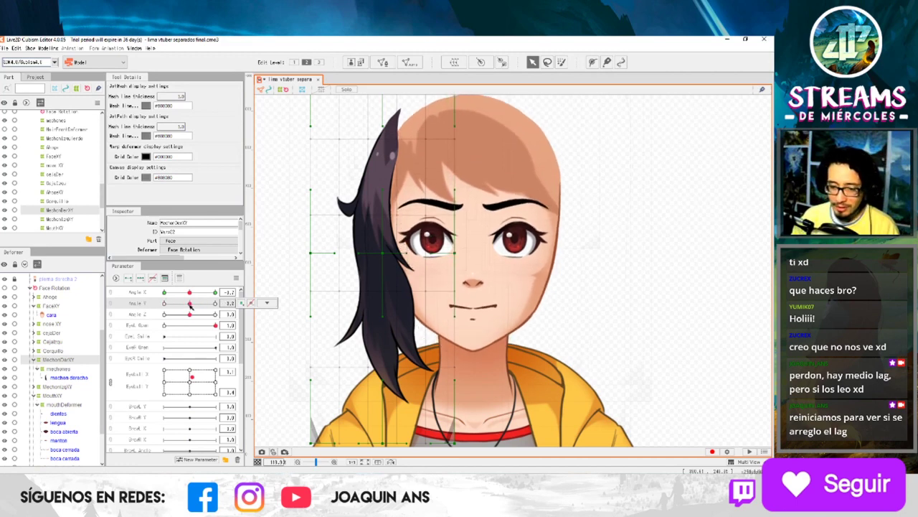
pyautogui.click(5, 359)
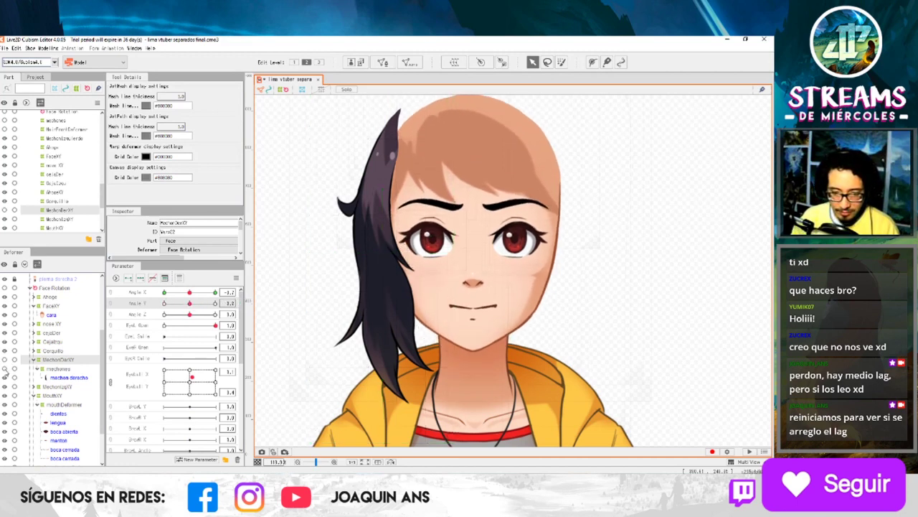
pyautogui.click(5, 378)
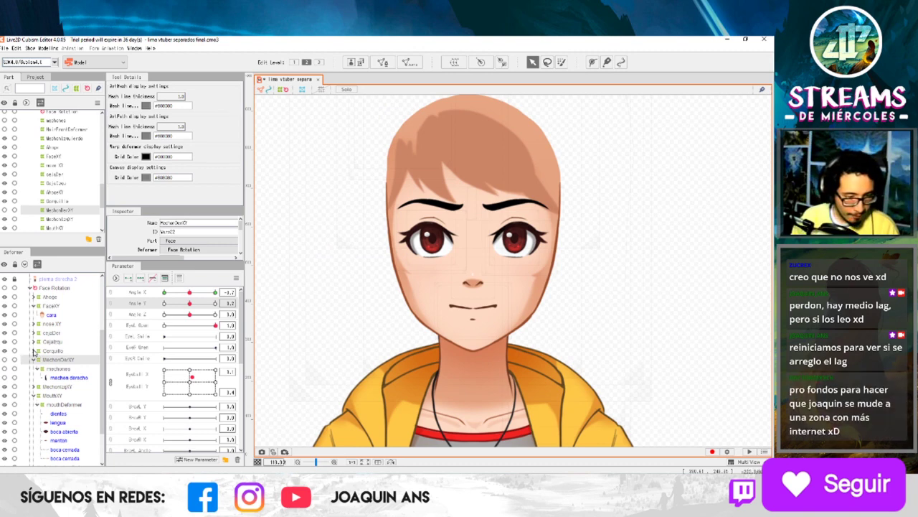
# Expand Cerquillo > HairFrontDeformer, show the bangs layers, and tilt Angle Y down and back.
pyautogui.click(34, 351)
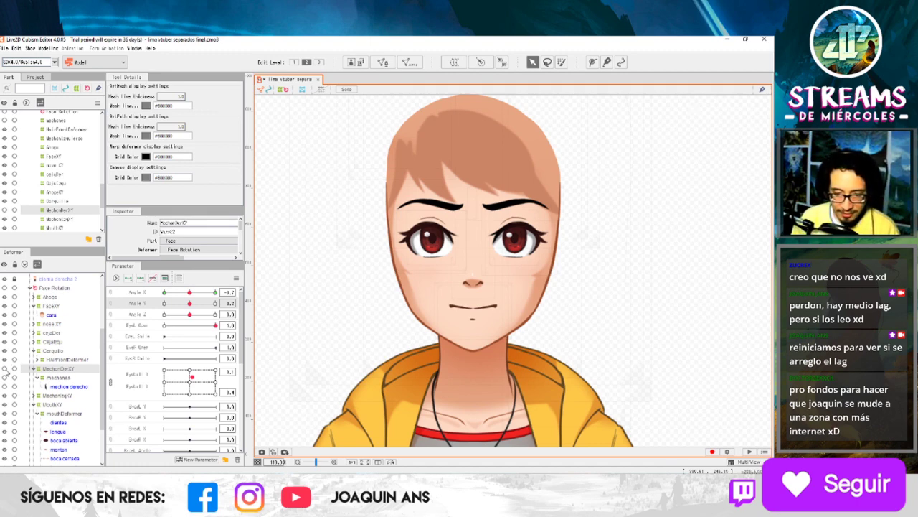
pyautogui.click(37, 360)
pyautogui.moveTo(4, 368); pyautogui.dragTo(5, 388)
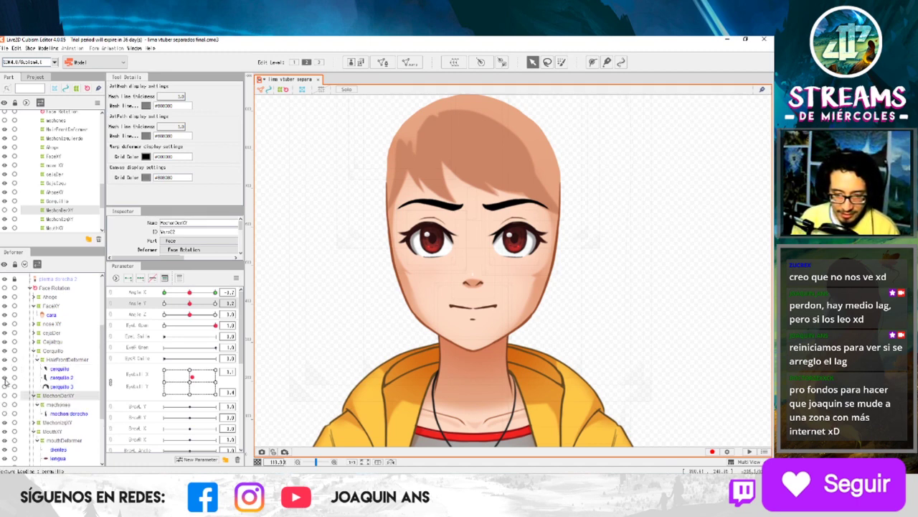
pyautogui.moveTo(648, 223); pyautogui.dragTo(665, 255)
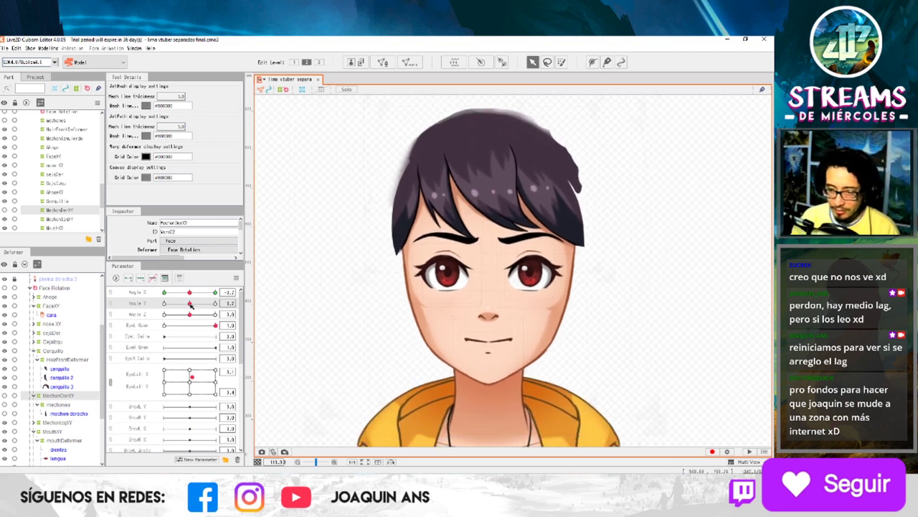
pyautogui.moveTo(191, 305); pyautogui.dragTo(157, 307)
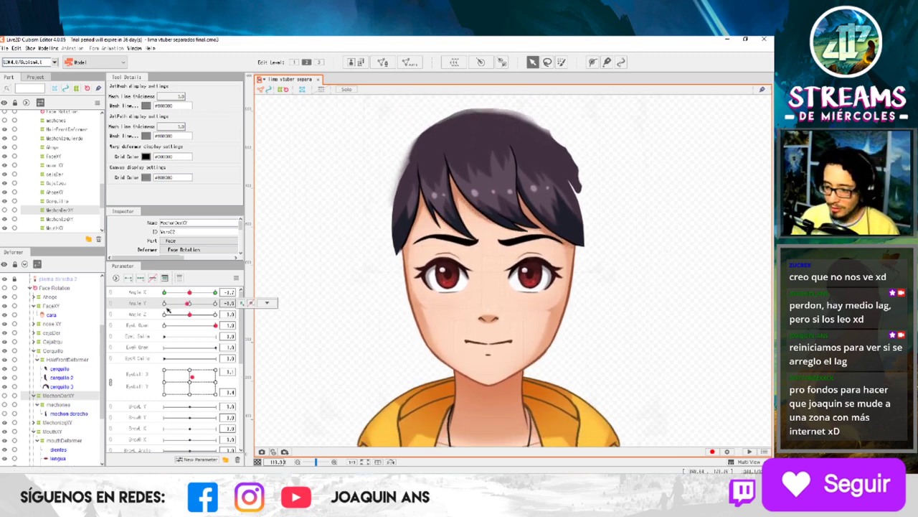
pyautogui.moveTo(183, 309); pyautogui.dragTo(190, 305)
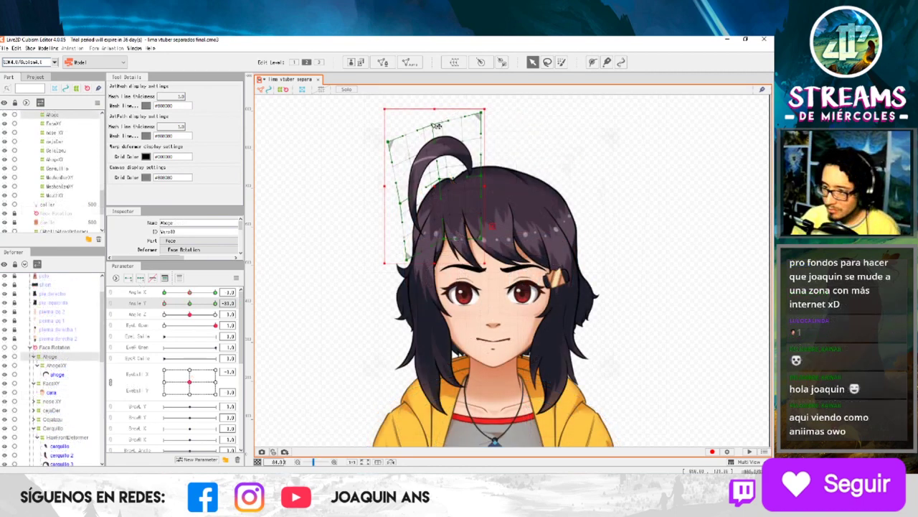
# Bend the ahoge warp grid leftward from its top corners and edge, then return Angle Y toward 0.
pyautogui.moveTo(166, 305)
pyautogui.mouseDown()
pyautogui.moveTo(172, 297)
pyautogui.moveTo(157, 302)
pyautogui.mouseUp()
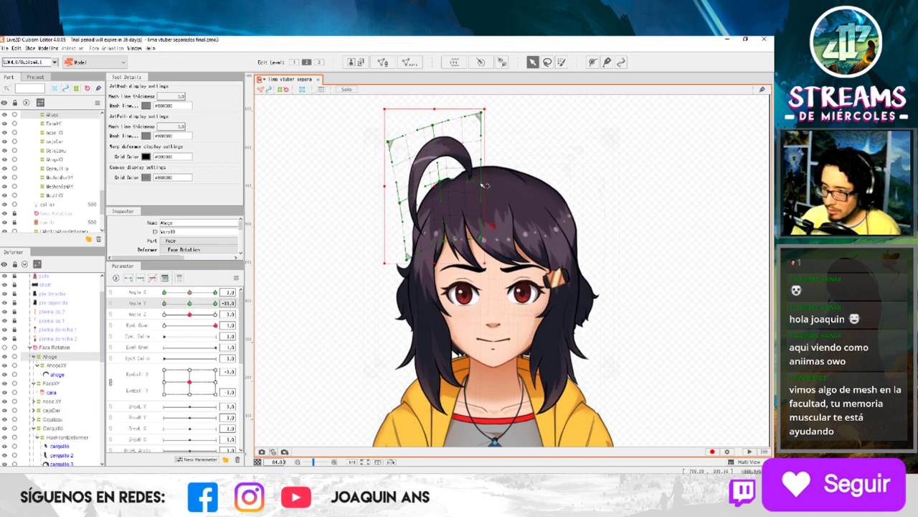
pyautogui.moveTo(486, 115); pyautogui.dragTo(486, 126)
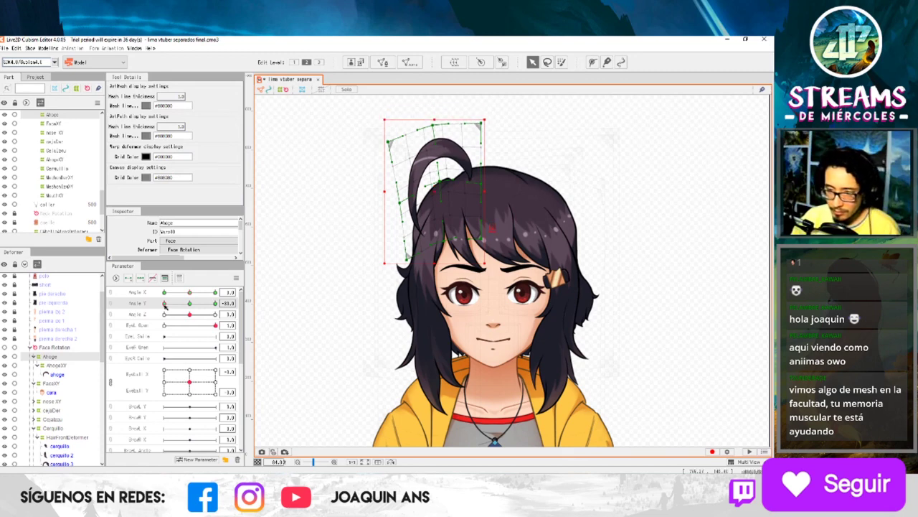
pyautogui.moveTo(165, 304)
pyautogui.mouseDown()
pyautogui.moveTo(189, 303)
pyautogui.moveTo(157, 310)
pyautogui.mouseUp()
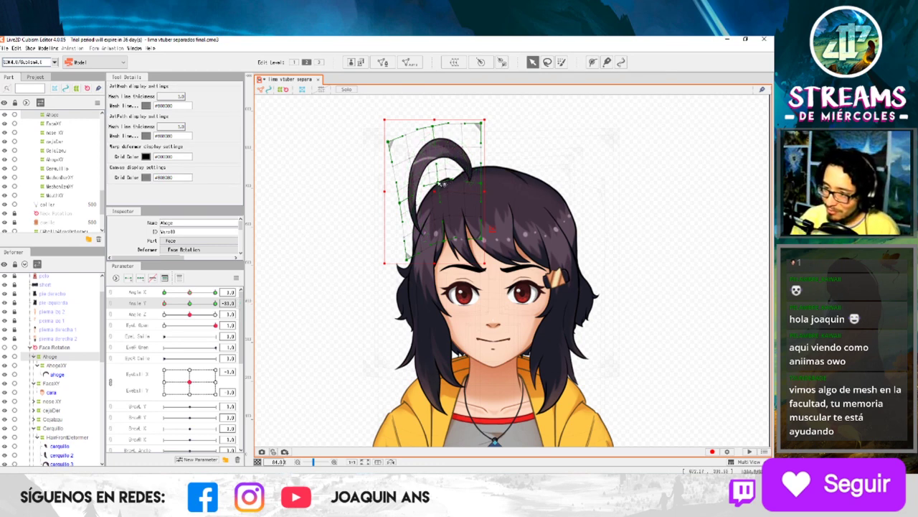
pyautogui.moveTo(392, 144); pyautogui.dragTo(386, 143)
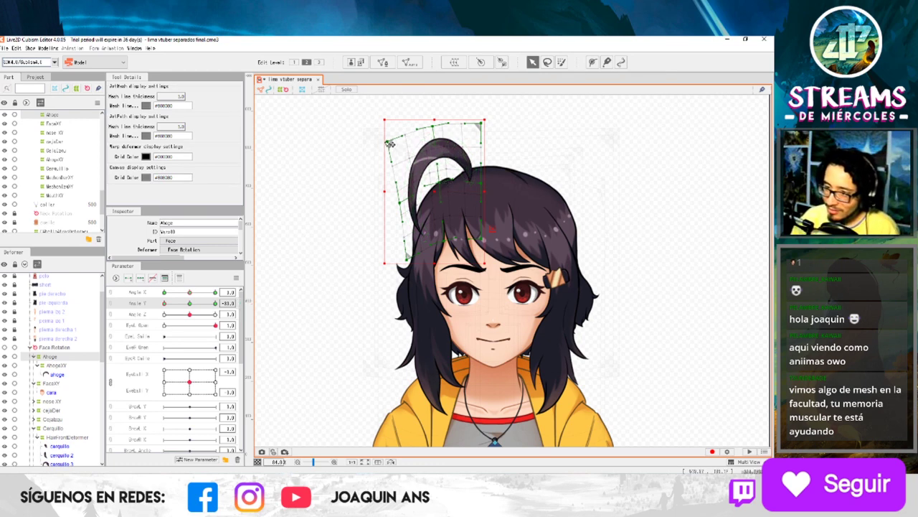
pyautogui.moveTo(439, 128); pyautogui.dragTo(434, 131)
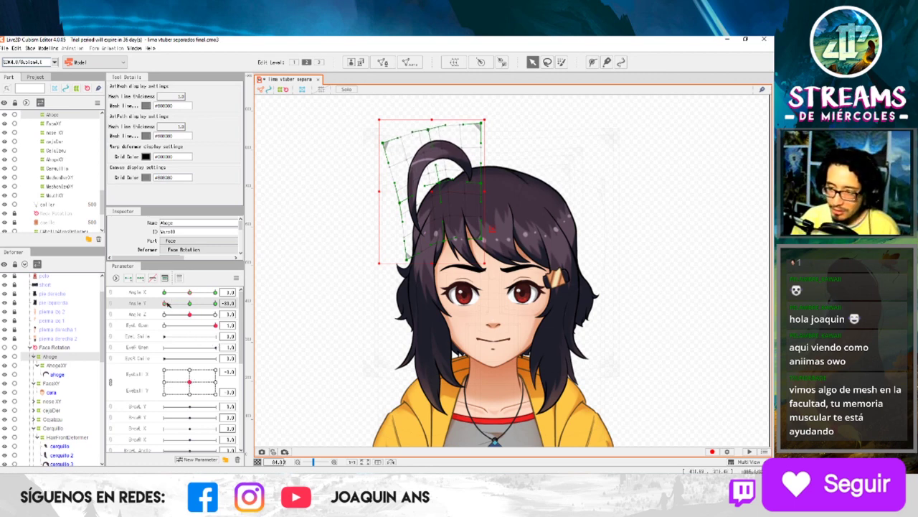
pyautogui.moveTo(167, 305)
pyautogui.mouseDown()
pyautogui.moveTo(189, 304)
pyautogui.moveTo(157, 305)
pyautogui.moveTo(185, 304)
pyautogui.mouseUp()
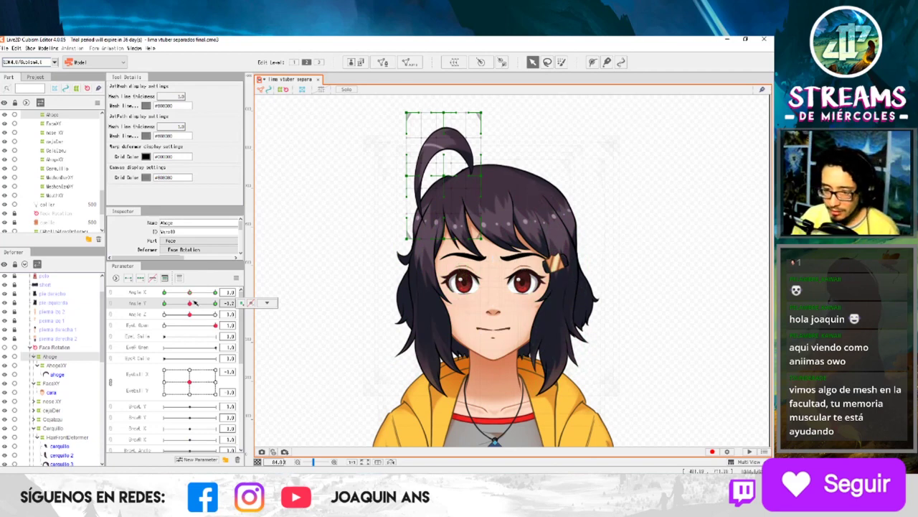
# At Angle Y 30, lower the ahoge grid's top edge and raise its left and inner points.
pyautogui.moveTo(190, 304)
pyautogui.mouseDown()
pyautogui.moveTo(156, 302)
pyautogui.moveTo(220, 304)
pyautogui.mouseUp()
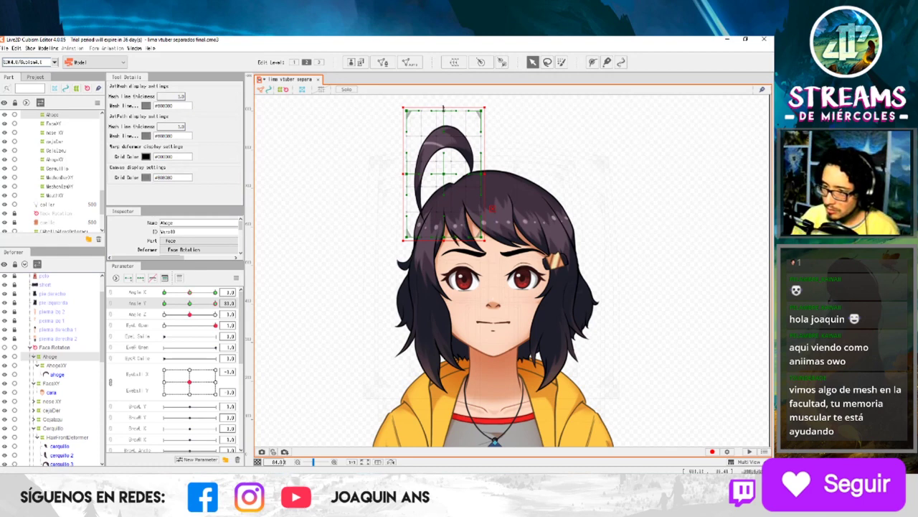
pyautogui.moveTo(444, 109); pyautogui.dragTo(444, 130)
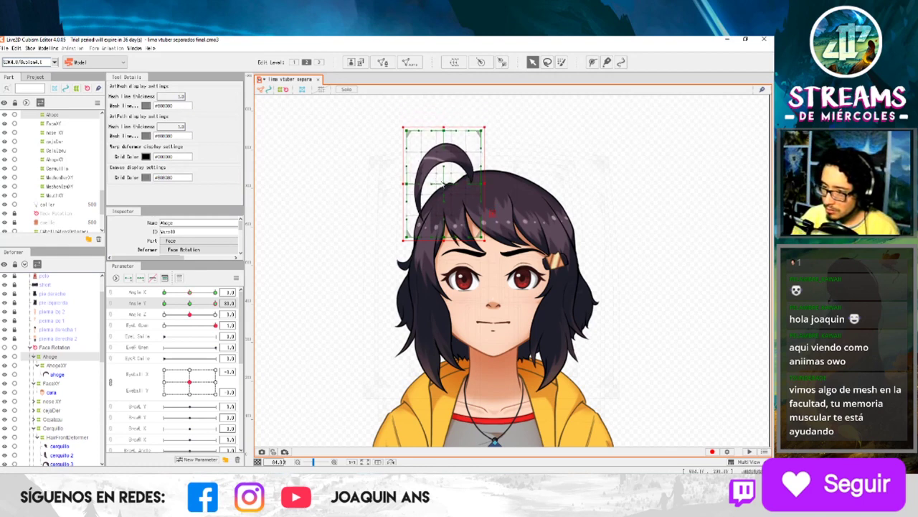
pyautogui.click(458, 188)
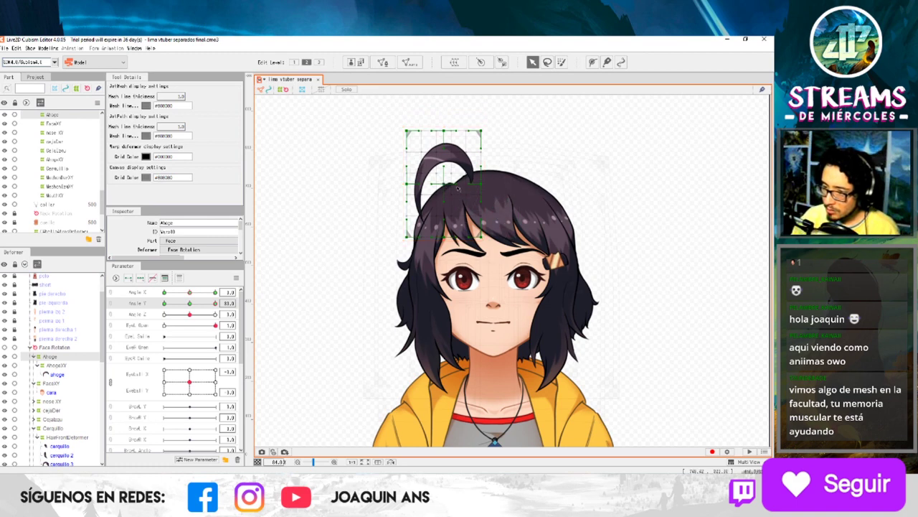
pyautogui.moveTo(446, 185); pyautogui.dragTo(449, 179)
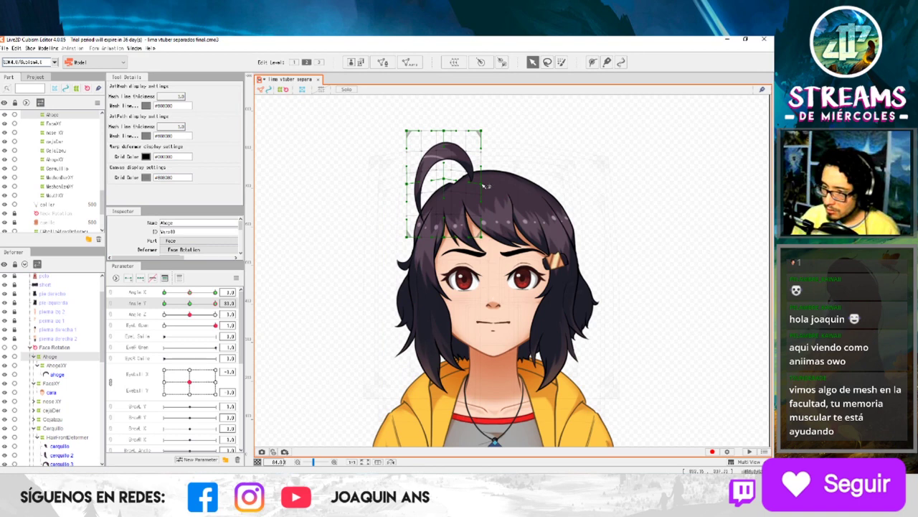
pyautogui.moveTo(484, 186); pyautogui.dragTo(484, 173)
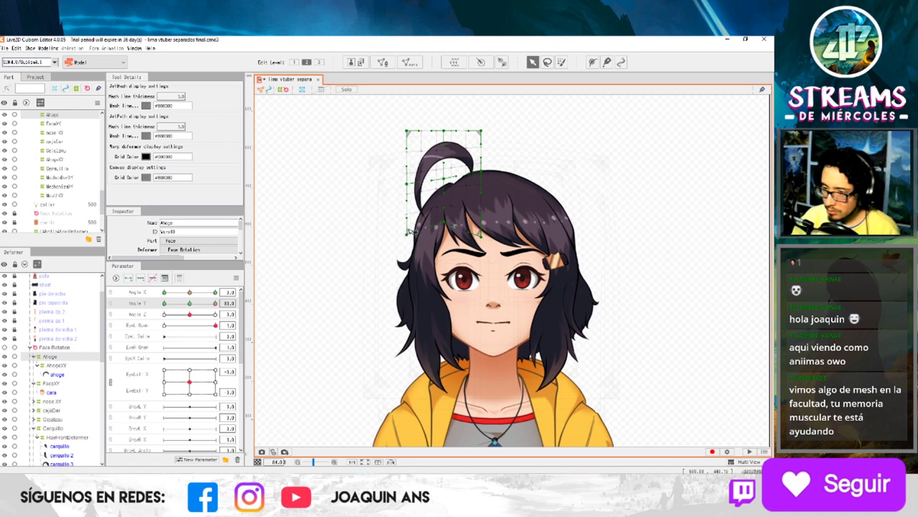
pyautogui.moveTo(411, 232); pyautogui.dragTo(412, 221)
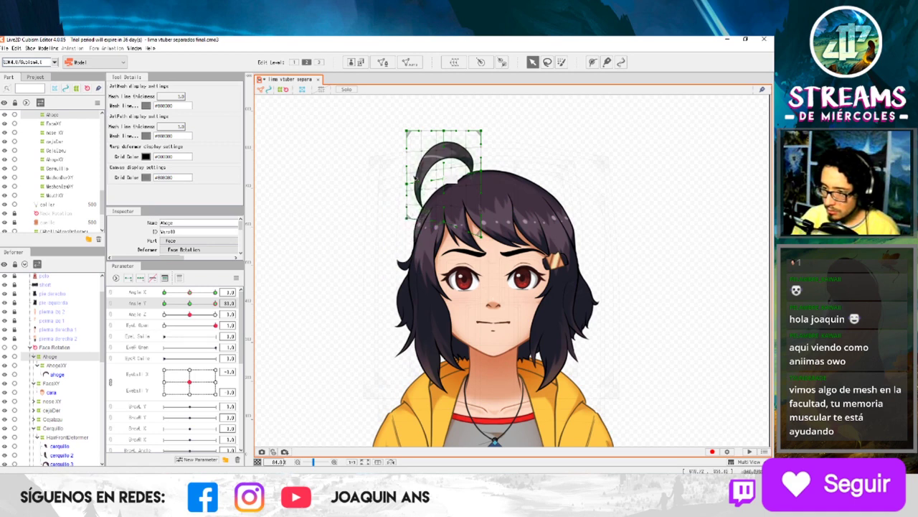
pyautogui.moveTo(411, 185); pyautogui.dragTo(410, 172)
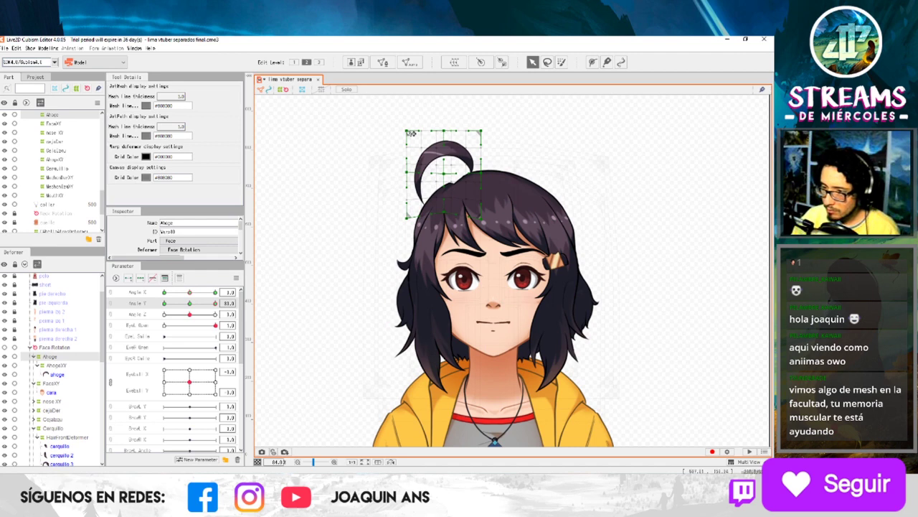
# Slant the ahoge's top-left and top-right corners down, then sweep Angle Y to -30 to test.
pyautogui.moveTo(411, 137); pyautogui.dragTo(416, 144)
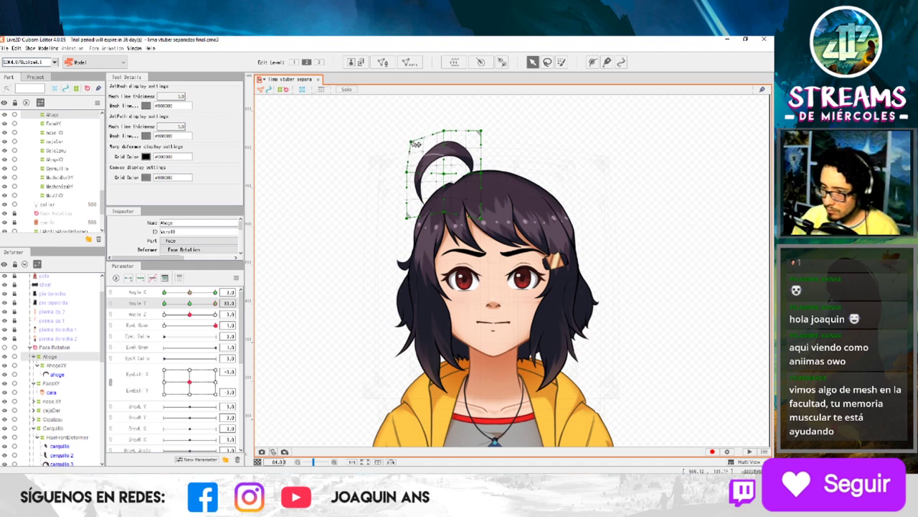
pyautogui.moveTo(481, 132); pyautogui.dragTo(483, 137)
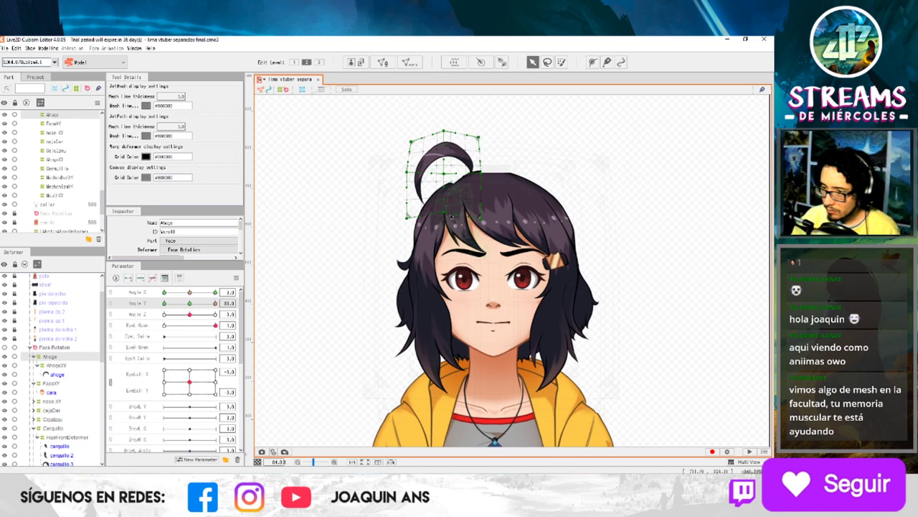
pyautogui.click(190, 304)
pyautogui.moveTo(190, 304)
pyautogui.mouseDown()
pyautogui.moveTo(151, 309)
pyautogui.moveTo(222, 303)
pyautogui.moveTo(146, 300)
pyautogui.moveTo(213, 303)
pyautogui.mouseUp()
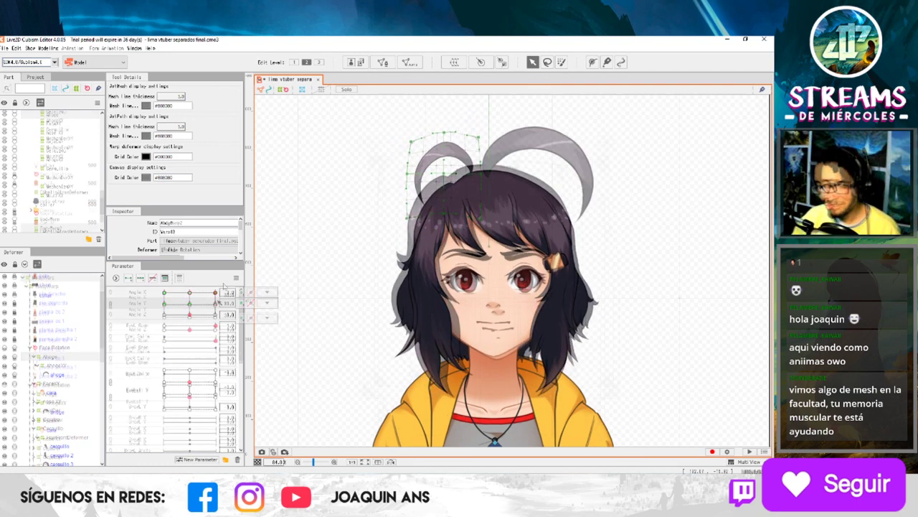
# Combine Angle X and Angle Y into one 2D control and sweep the head in every direction.
pyautogui.click(165, 279)
pyautogui.click(153, 280)
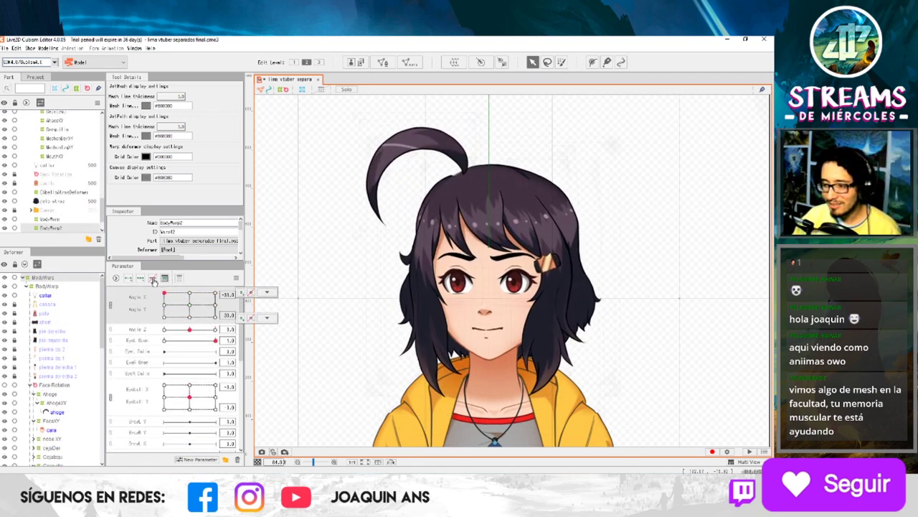
pyautogui.moveTo(161, 285); pyautogui.dragTo(194, 326)
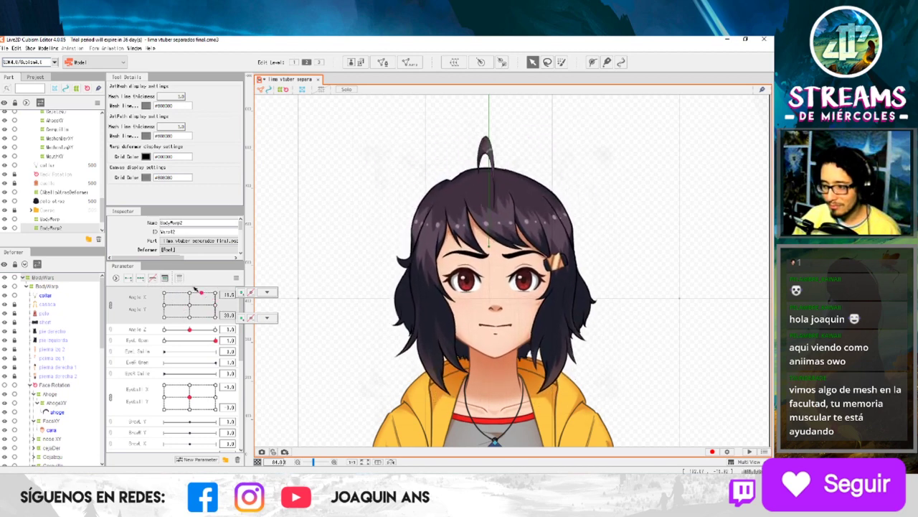
pyautogui.moveTo(194, 327)
pyautogui.mouseDown()
pyautogui.moveTo(167, 289)
pyautogui.moveTo(231, 310)
pyautogui.moveTo(150, 298)
pyautogui.mouseUp()
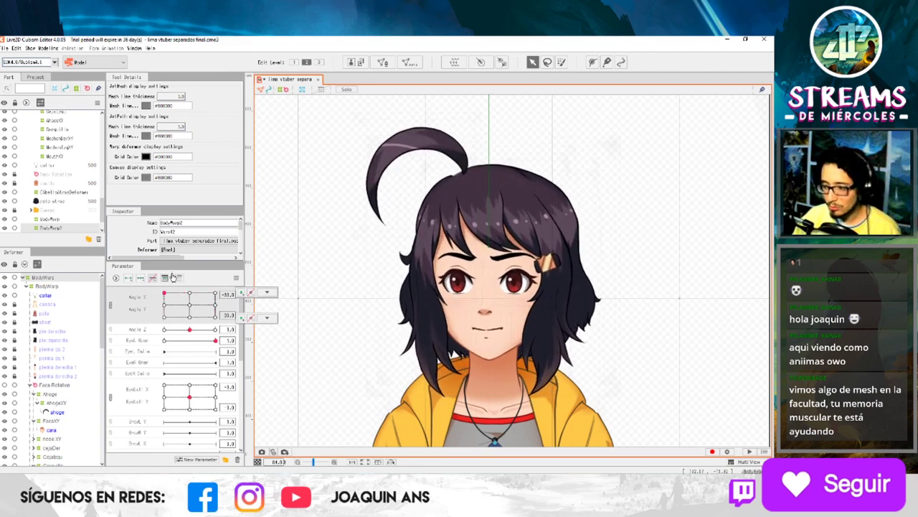
pyautogui.moveTo(175, 295)
pyautogui.mouseDown()
pyautogui.moveTo(188, 295)
pyautogui.moveTo(164, 316)
pyautogui.moveTo(203, 350)
pyautogui.moveTo(159, 352)
pyautogui.mouseUp()
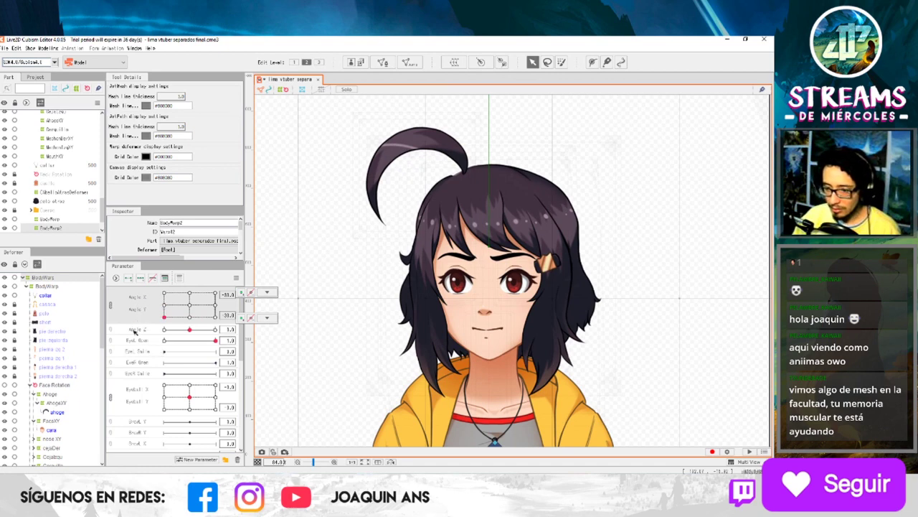
pyautogui.moveTo(142, 281)
pyautogui.mouseDown()
pyautogui.moveTo(221, 282)
pyautogui.moveTo(190, 305)
pyautogui.mouseUp()
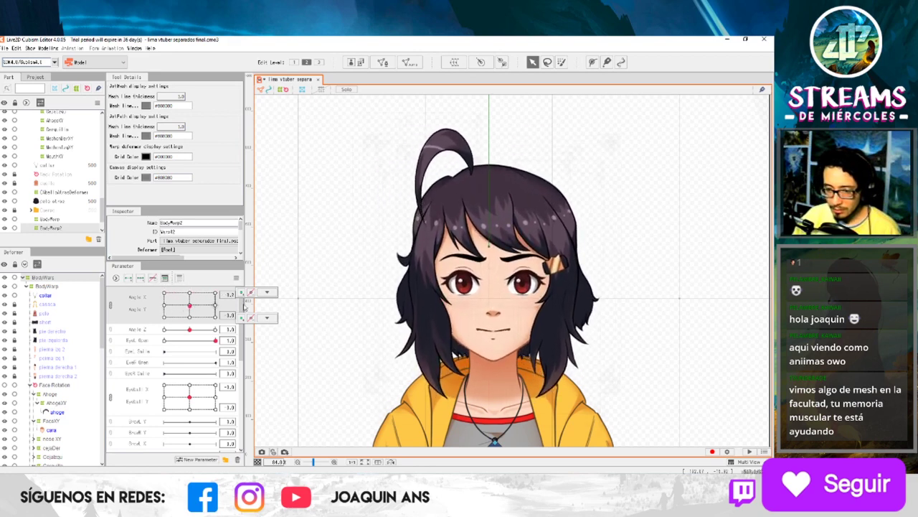
pyautogui.click(315, 286)
# Select BodyWarp2, clear the selection, then select the Ahoge deformer.
pyautogui.click(316, 286)
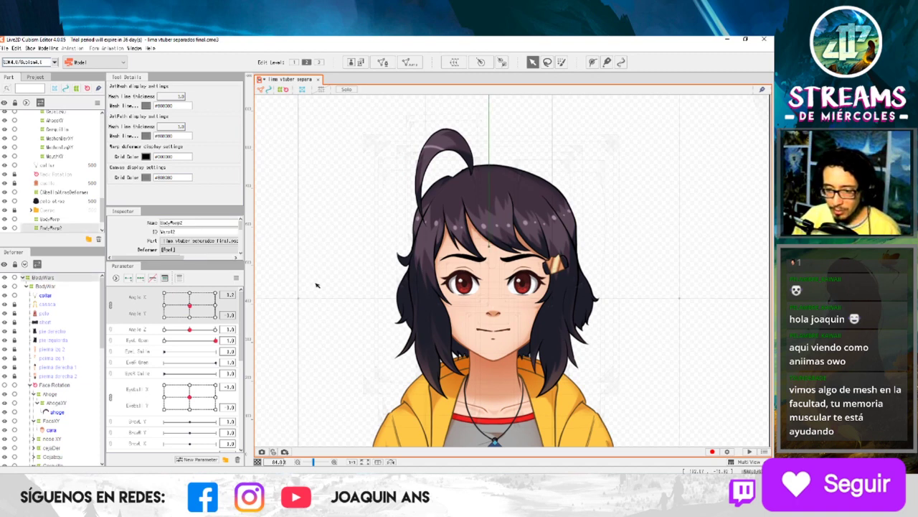
pyautogui.click(284, 285)
pyautogui.click(285, 286)
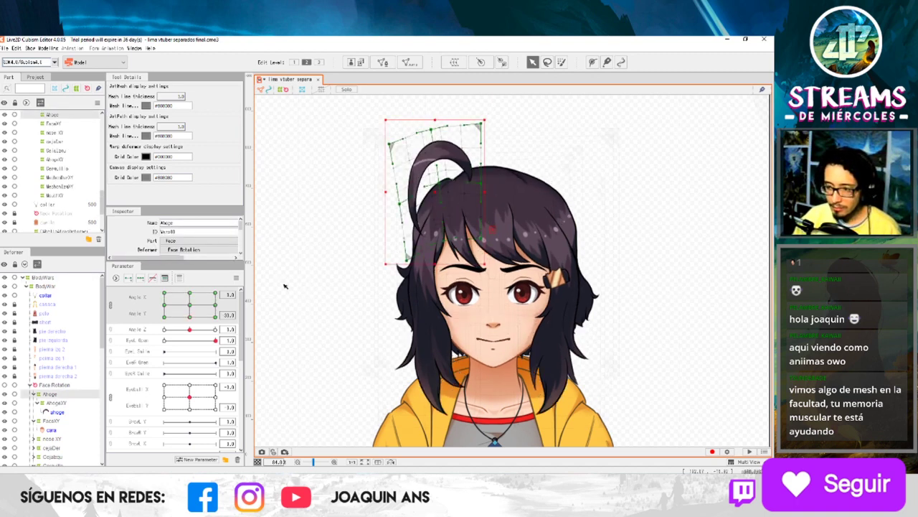
# Deselect the Ahoge, cancel the Angle X/Y combine, and save with Ctrl+S.
pyautogui.click(284, 287)
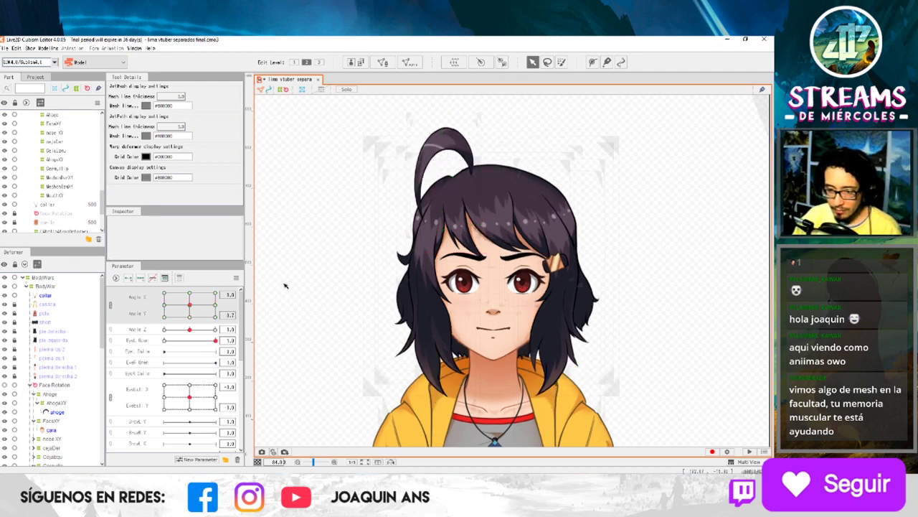
pyautogui.click(111, 306)
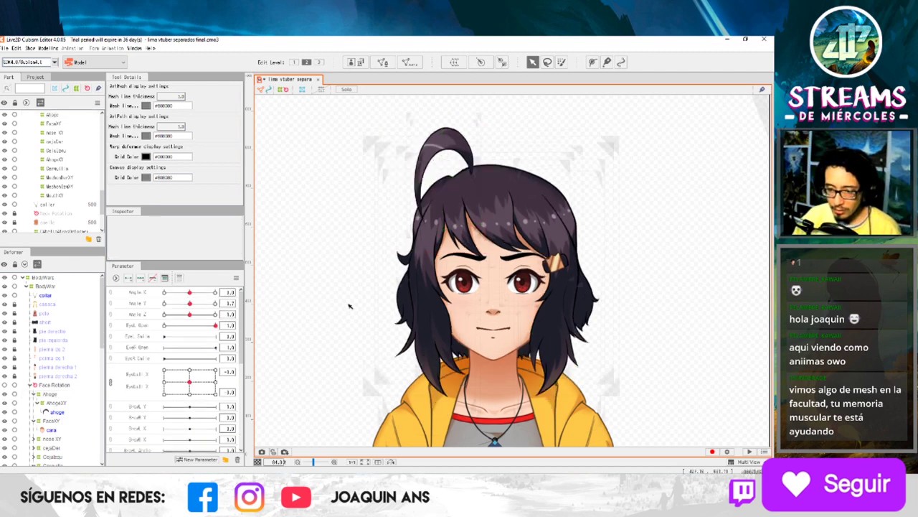
pyautogui.hotkey('ctrl', 's')
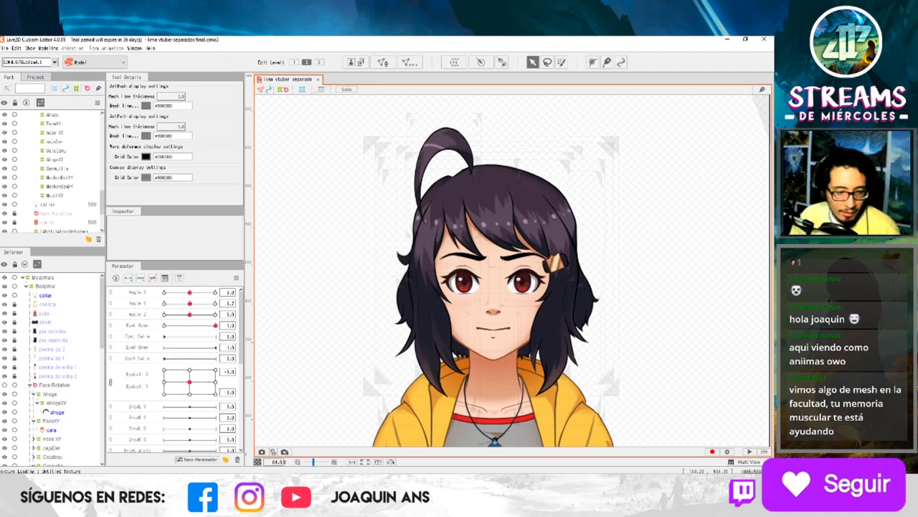